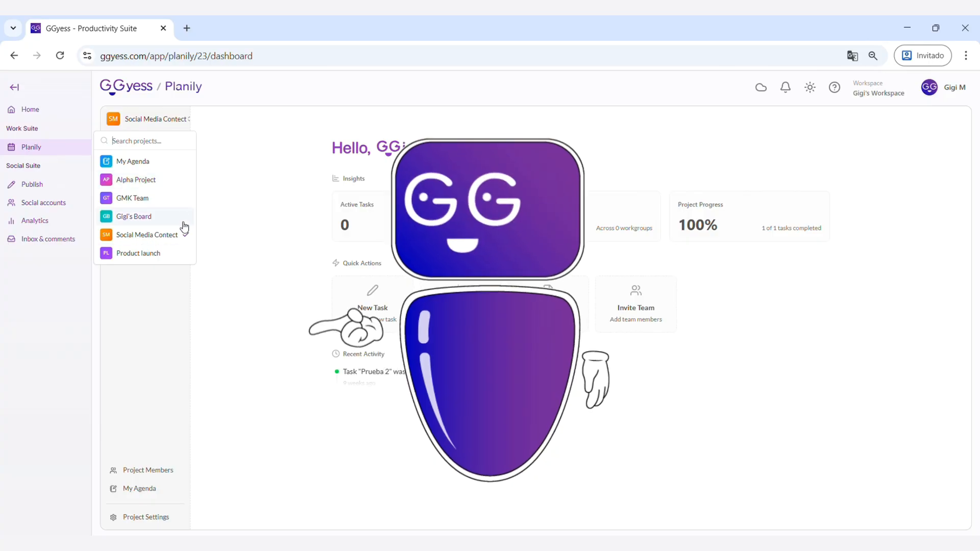
# Switch to the GMK Team project and open the task status management in its project settings
pyautogui.click(184, 167)
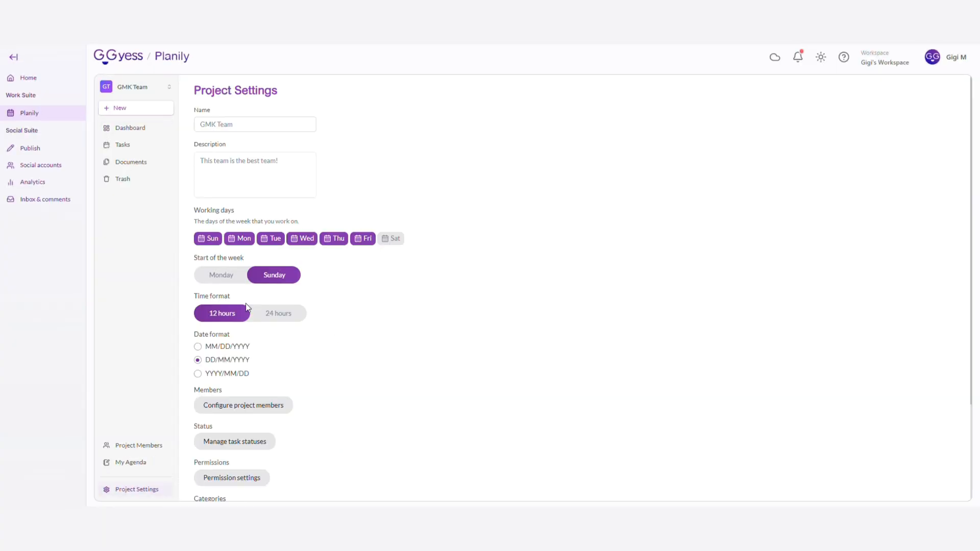
pyautogui.scroll(-3, 246, 306)
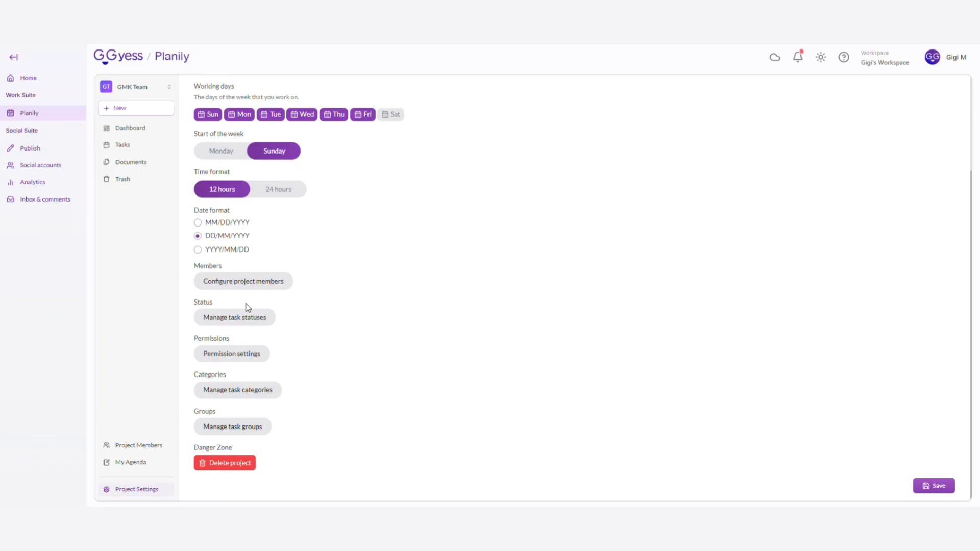
pyautogui.click(246, 318)
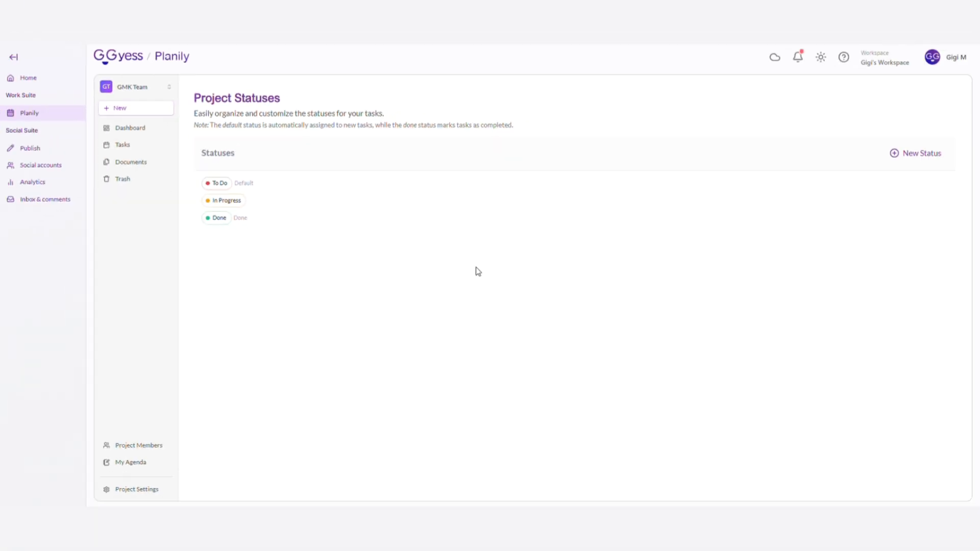
# Create a purple task status named "In pause"
pyautogui.click(911, 153)
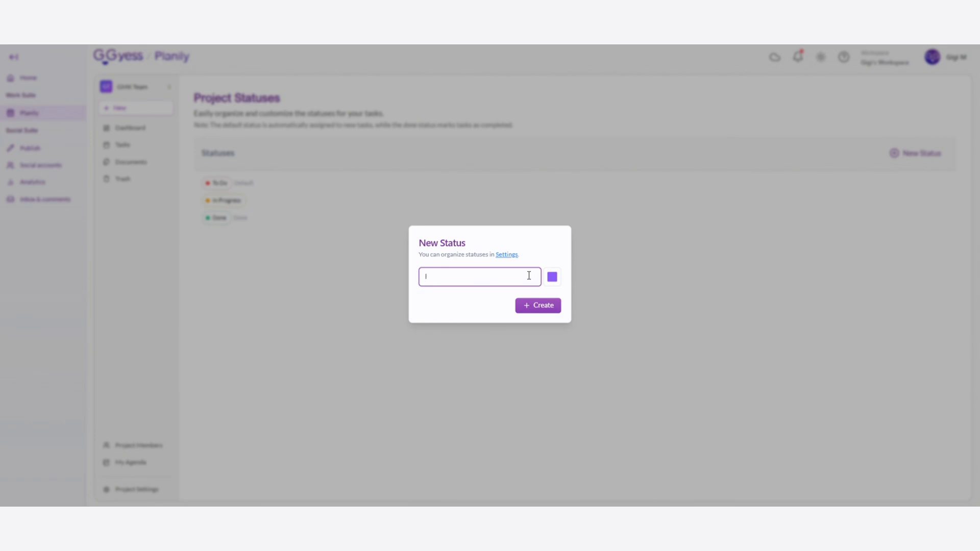
pyautogui.click(562, 285)
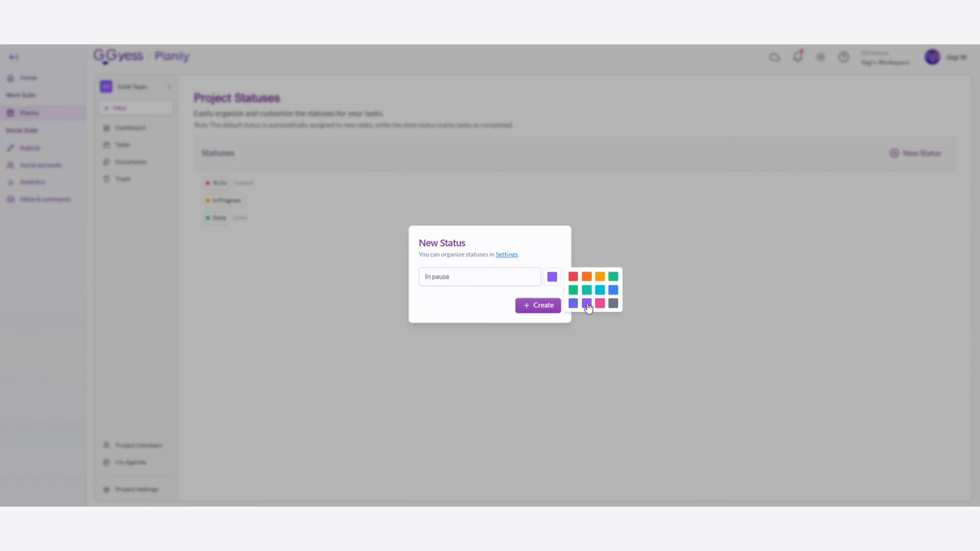
pyautogui.click(552, 308)
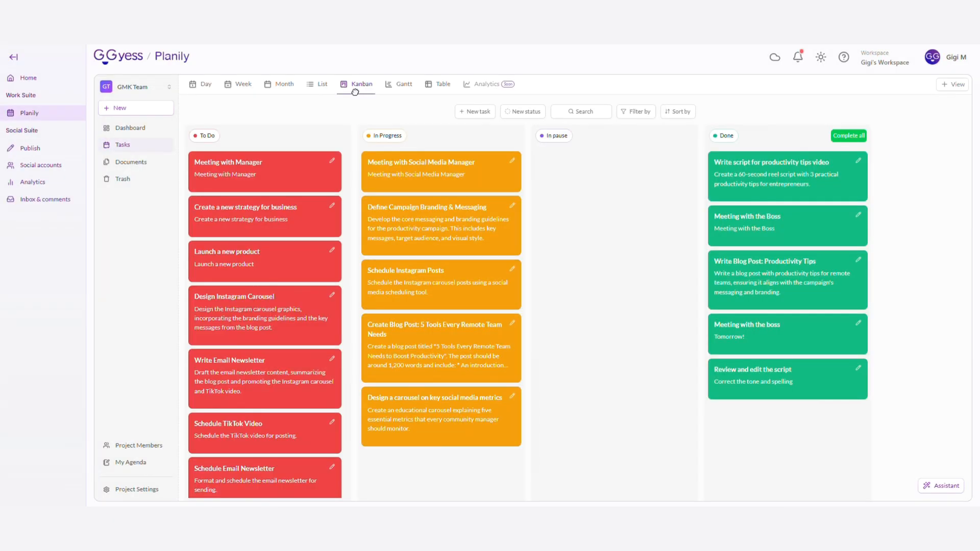
# On the Kanban board, move "Meeting with Social Media Manager" and "Schedule Instagram Posts" from In Progress to In pause
pyautogui.moveTo(439, 190); pyautogui.dragTo(614, 193)
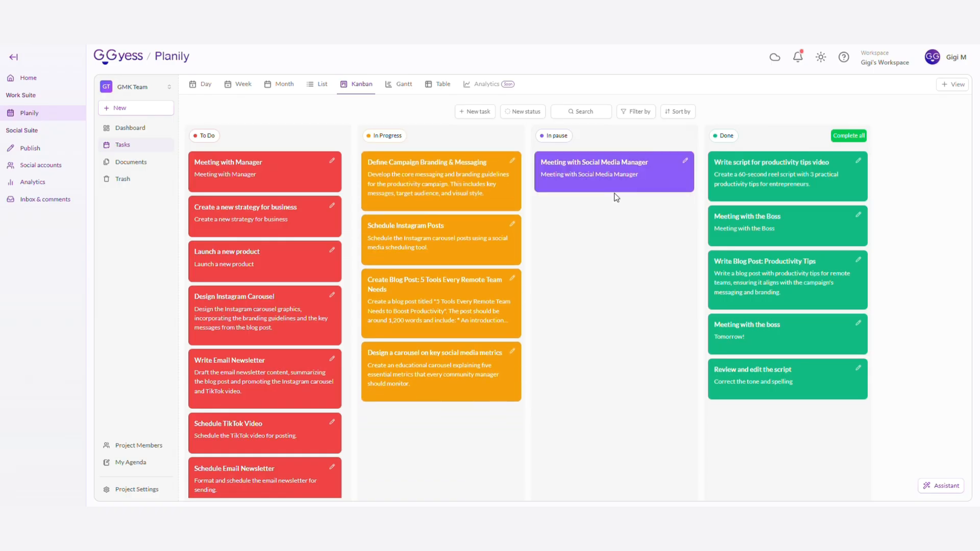
pyautogui.moveTo(499, 232); pyautogui.dragTo(612, 239)
# Look over the project's tasks in the Month, Week and Gantt views
pyautogui.click(280, 84)
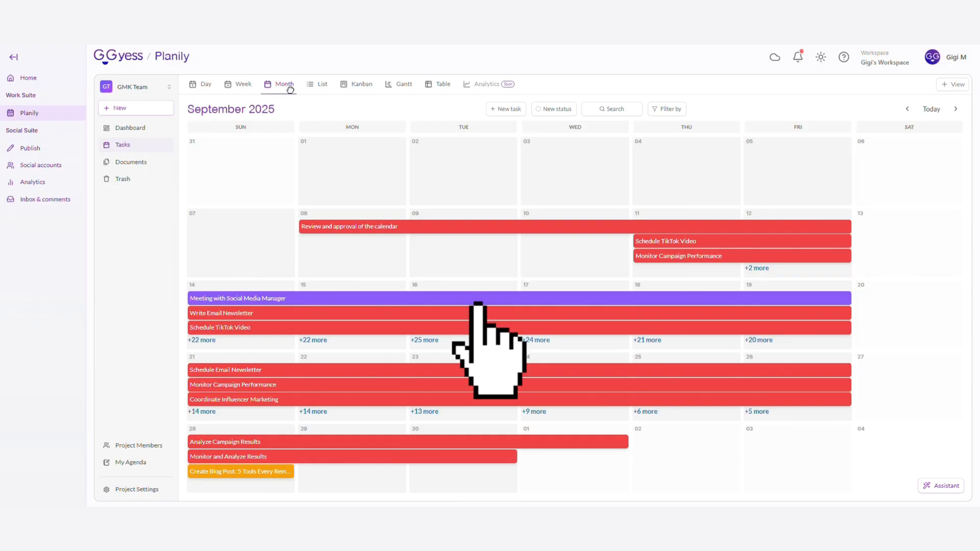
pyautogui.click(242, 87)
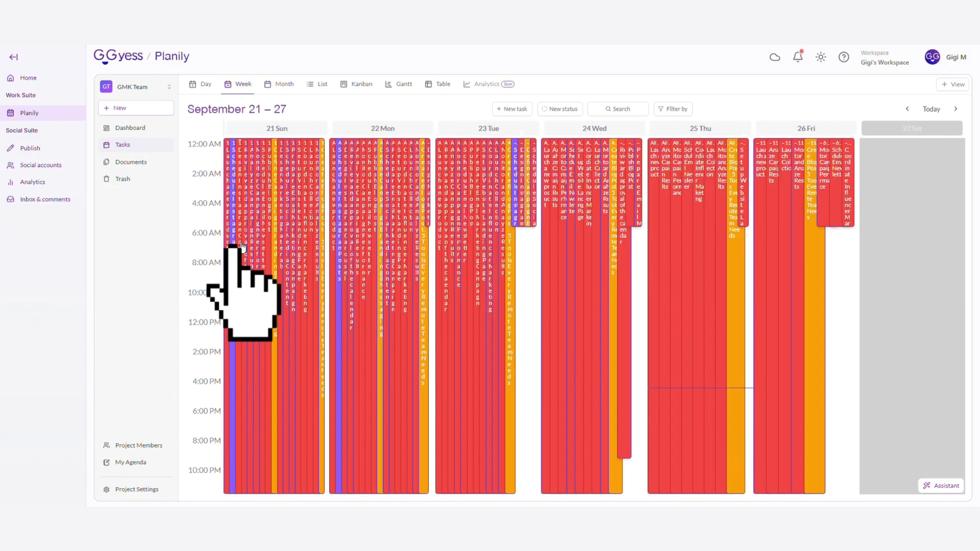
pyautogui.click(394, 88)
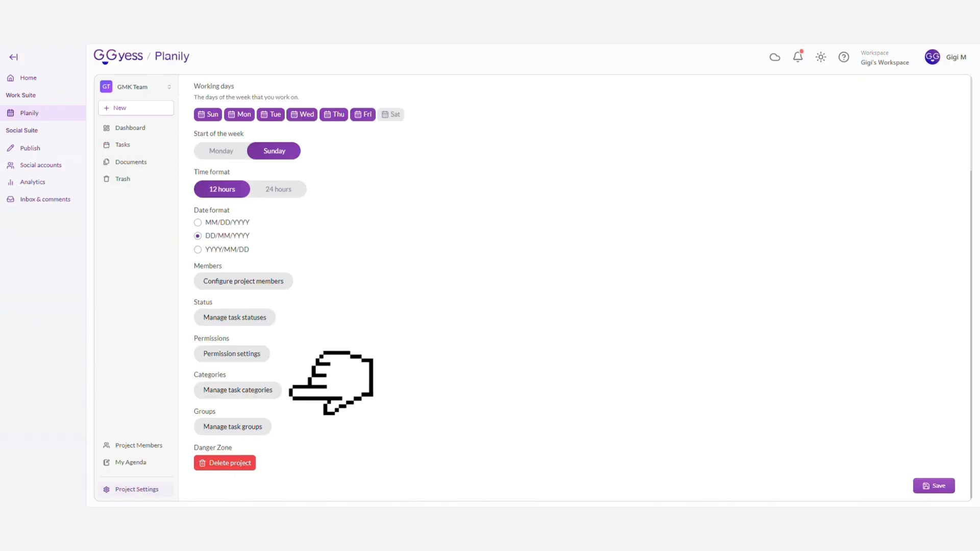
# Create the task categories "Marketing" and "Logistic" in the project's category settings
pyautogui.click(263, 392)
pyautogui.click(942, 104)
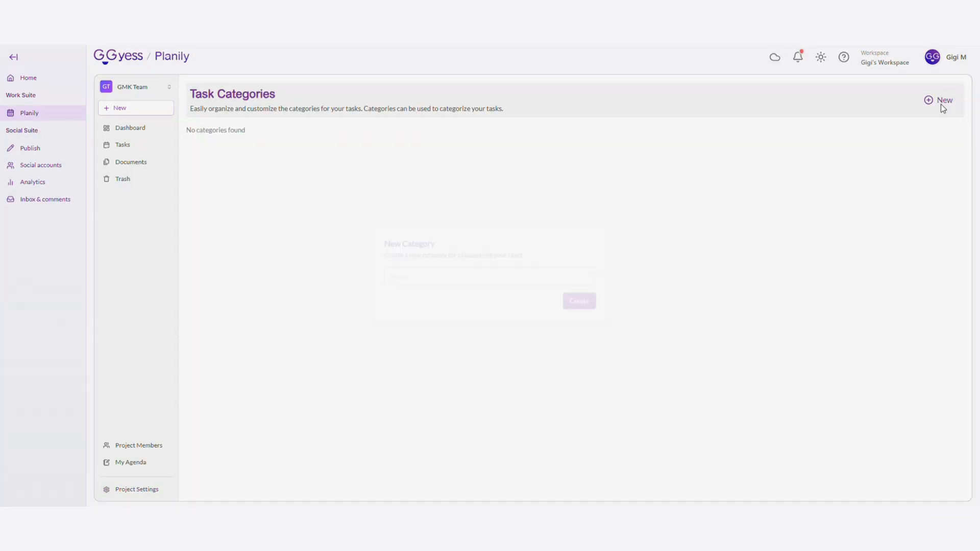
pyautogui.write('Marketing')
pyautogui.click(590, 302)
pyautogui.click(944, 104)
pyautogui.write('Logistic')
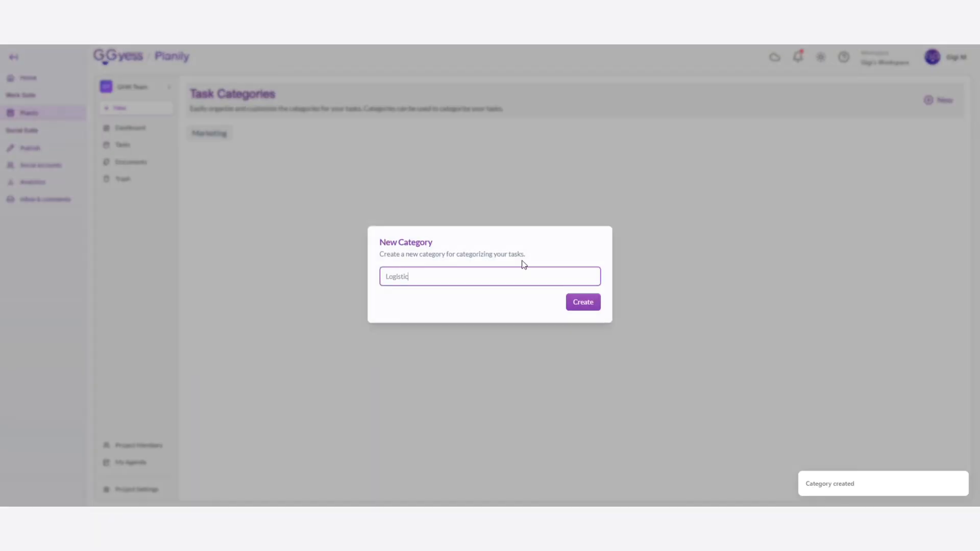
pyautogui.click(585, 305)
pyautogui.click(950, 104)
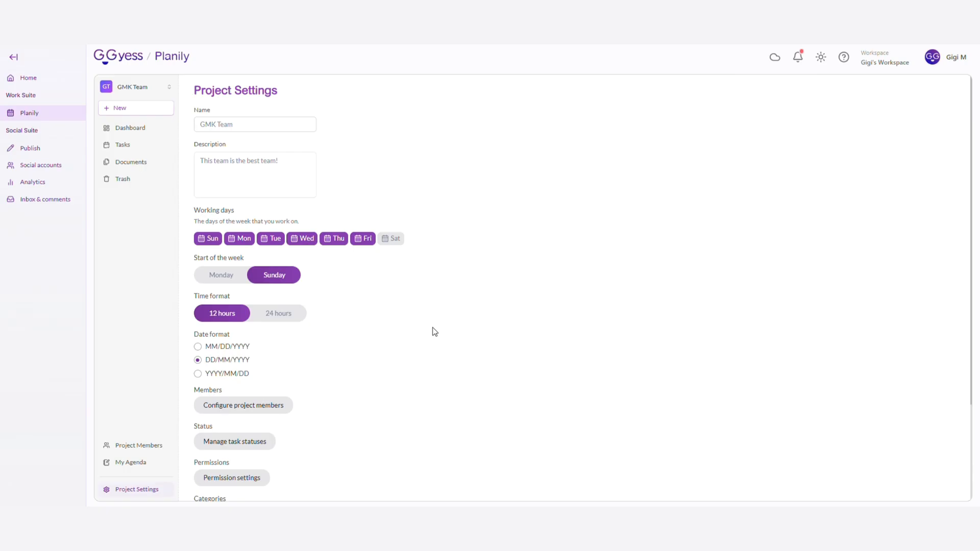
# Create a task group named "Content Creation" in the project's group settings
pyautogui.scroll(-3, 432, 332)
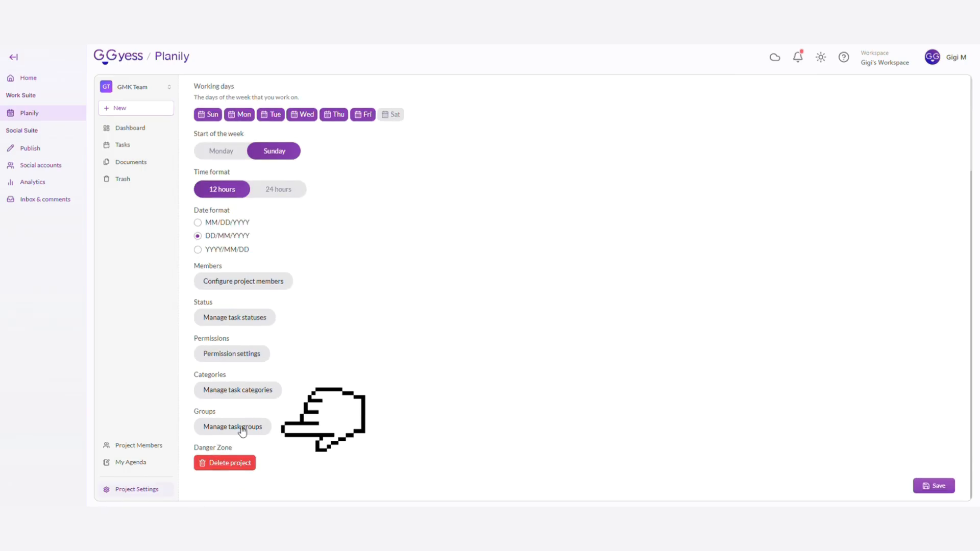
pyautogui.click(242, 428)
pyautogui.click(947, 102)
pyautogui.write('Content Creation')
pyautogui.press('Return')
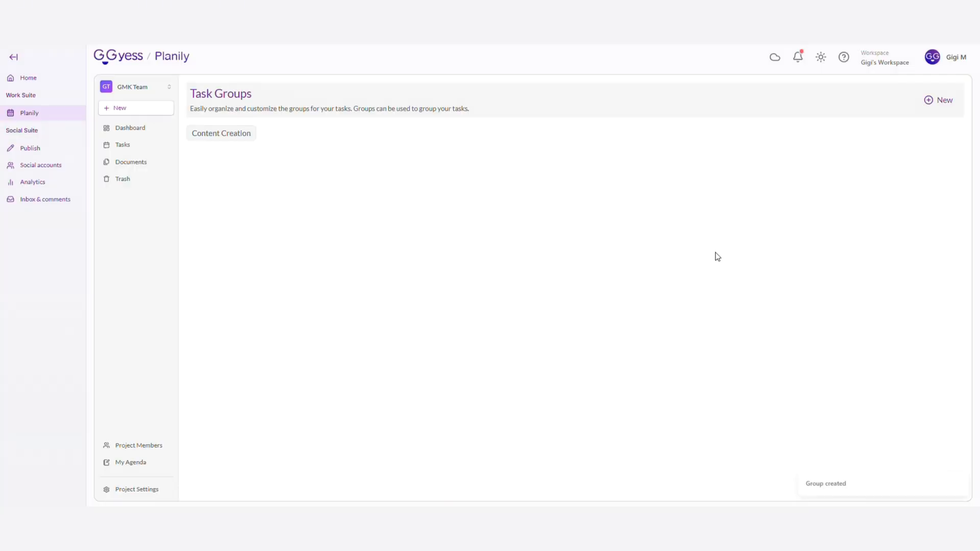
# Add two more task groups named "Sales Team" and "Producto Launch October 2028"
pyautogui.click(926, 105)
pyautogui.write('Sales Team')
pyautogui.click(592, 305)
pyautogui.click(937, 107)
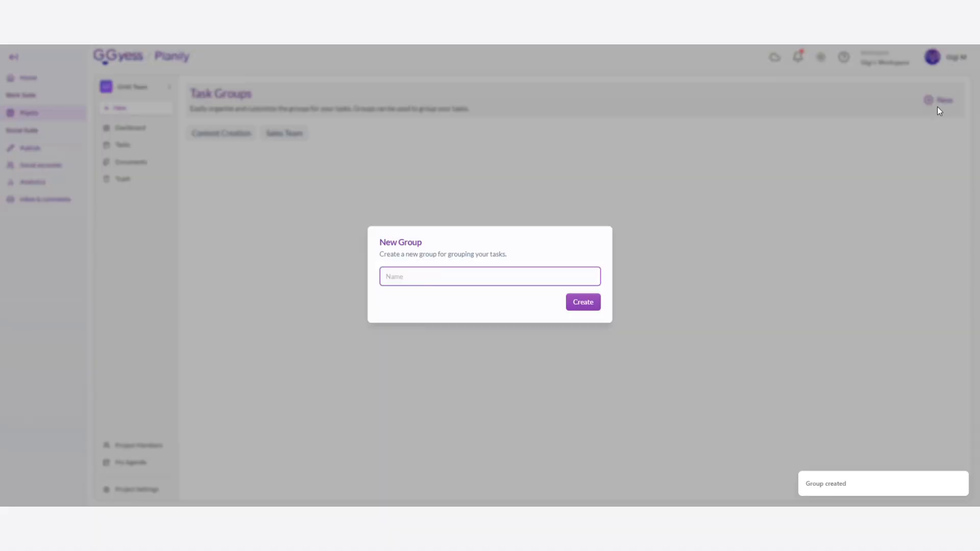
pyautogui.write('Producto Launch October 2028')
pyautogui.click(585, 302)
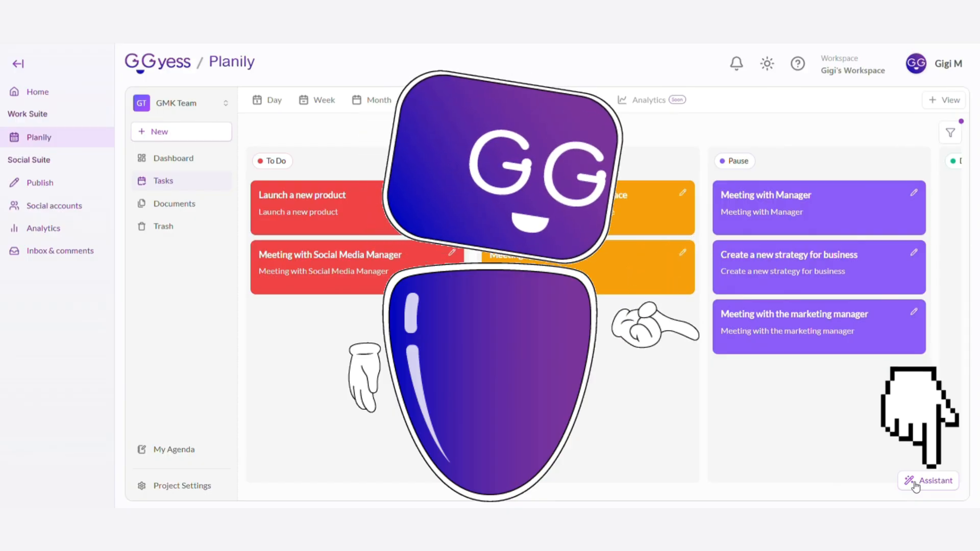
# Generate project-based tasks with the AI assistant from a pasted campaign idea covering an Instagram carousel, TikTok video, blog post and email newsletter
pyautogui.click(916, 488)
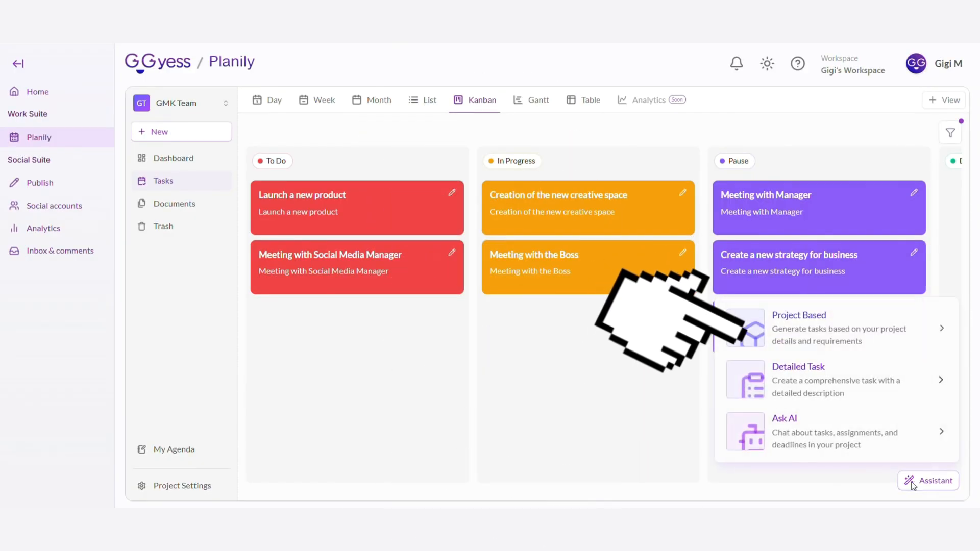
pyautogui.click(879, 335)
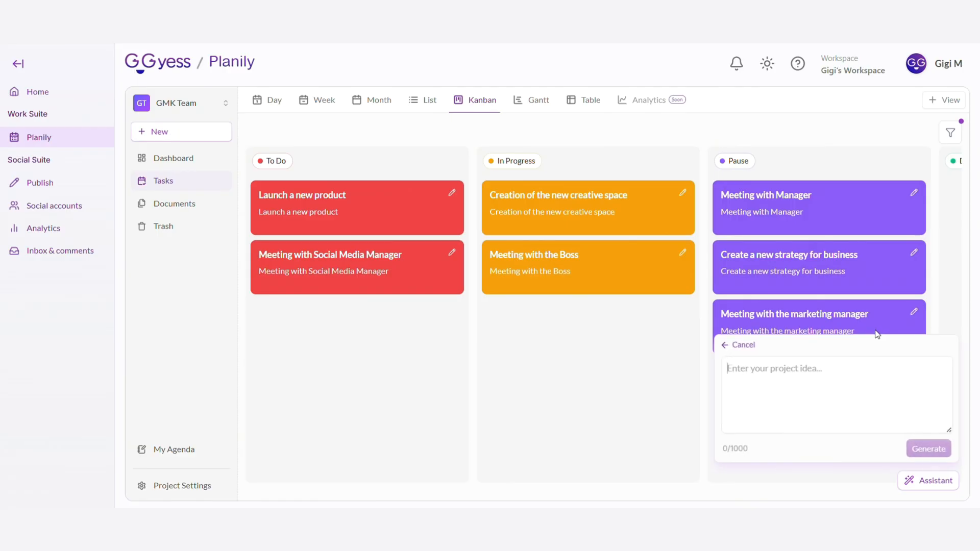
pyautogui.hotkey('ctrl', 'v')
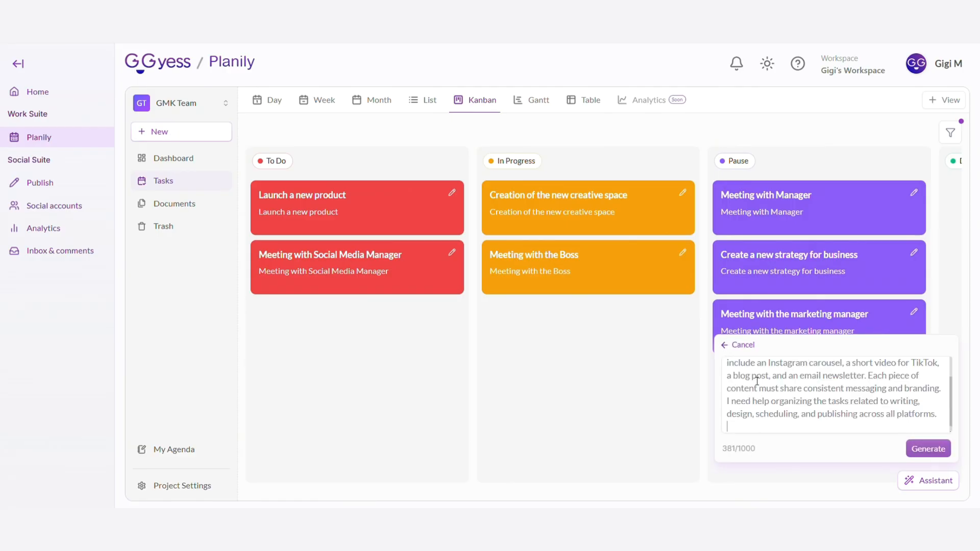
pyautogui.click(927, 453)
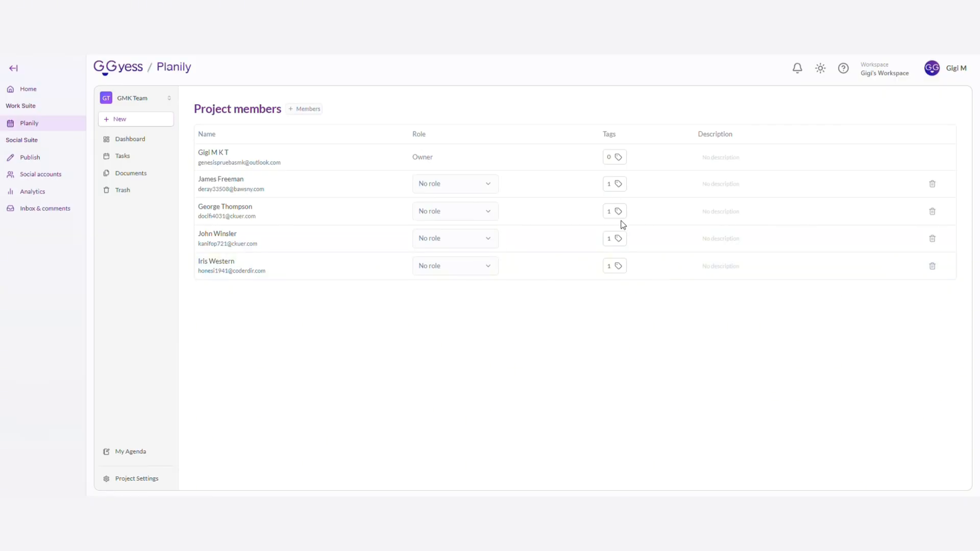
# Add the tag "administration" to the project owner in the project members list
pyautogui.click(612, 163)
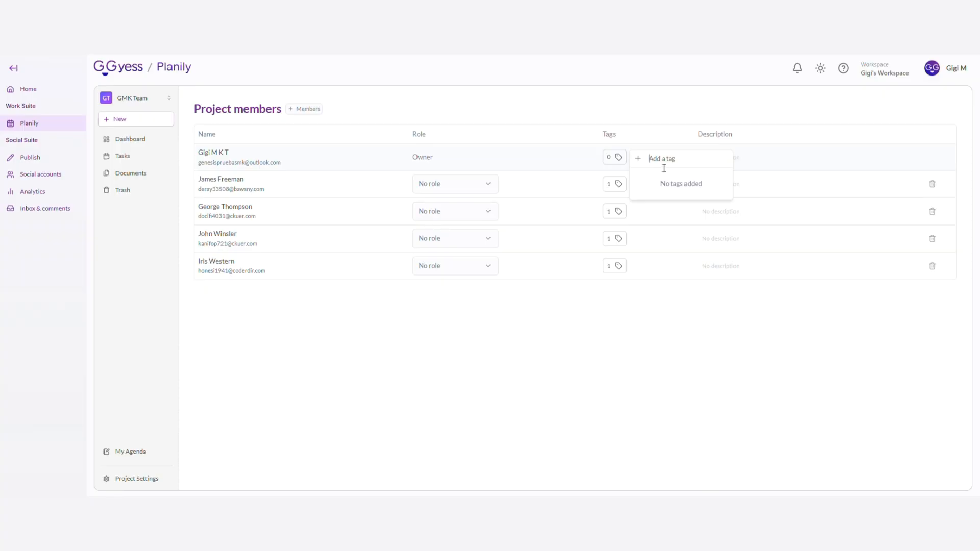
pyautogui.write('administration')
pyautogui.press('Return')
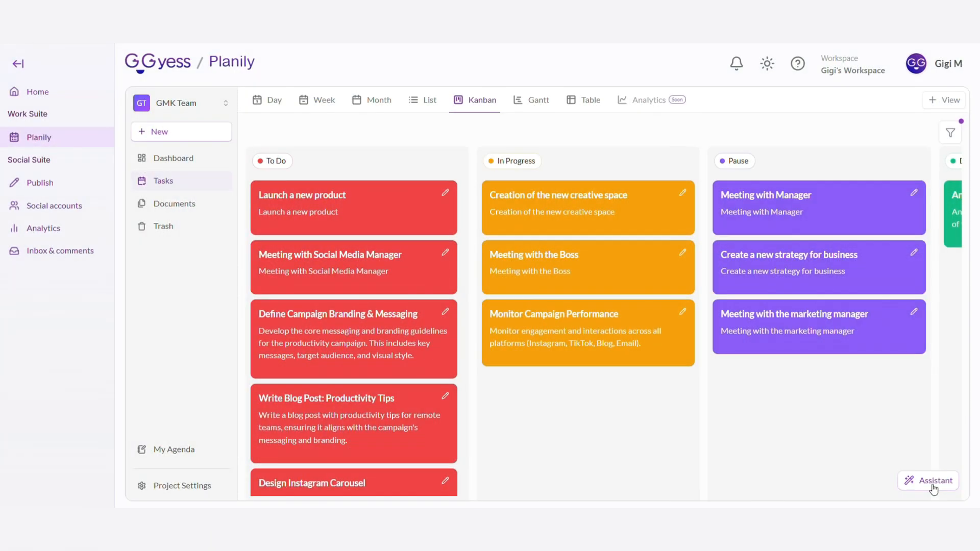
# Generate a detailed task with the assistant from a pasted brief for a 1,200-word blog post, "5 Tools Every Remote Team Needs to Boost Productivity"
pyautogui.click(929, 481)
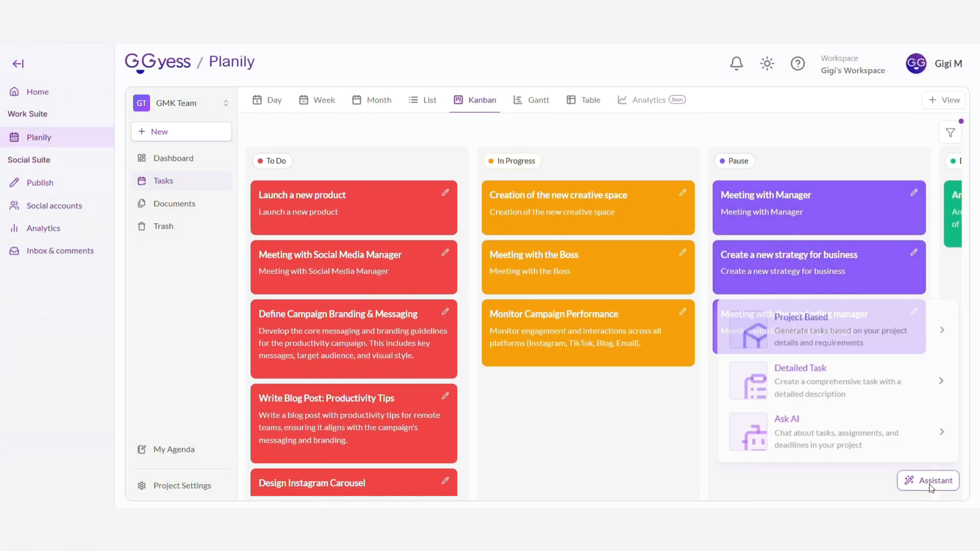
pyautogui.click(861, 381)
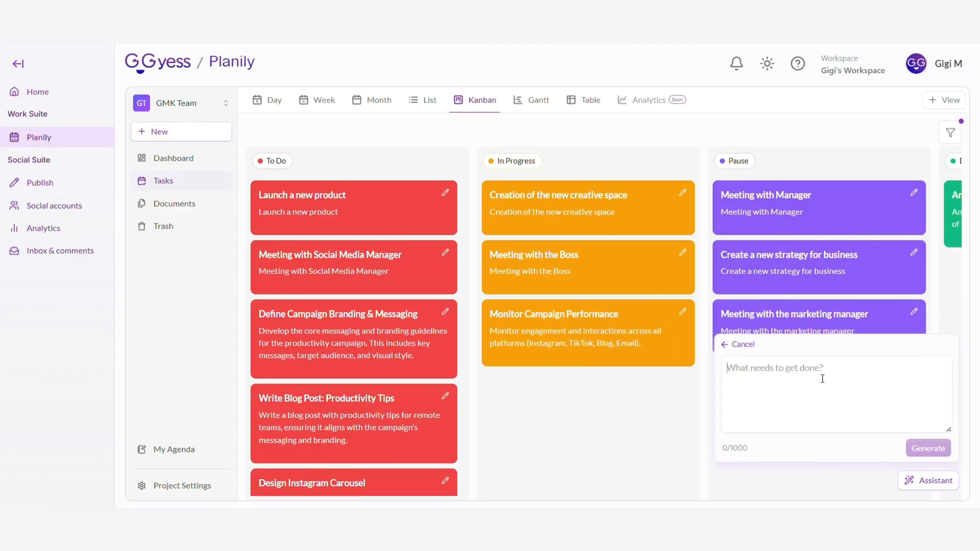
pyautogui.hotkey('ctrl', 'v')
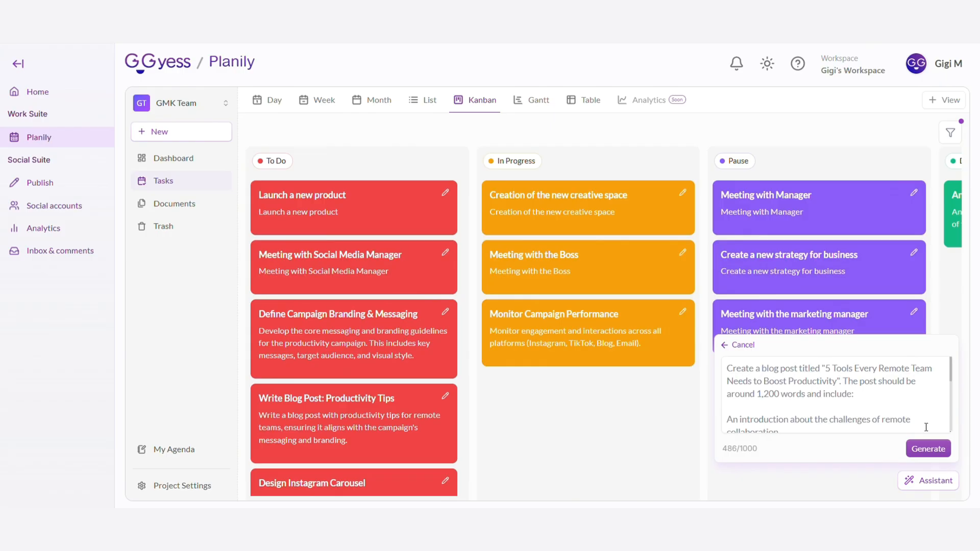
pyautogui.scroll(-1, 926, 427)
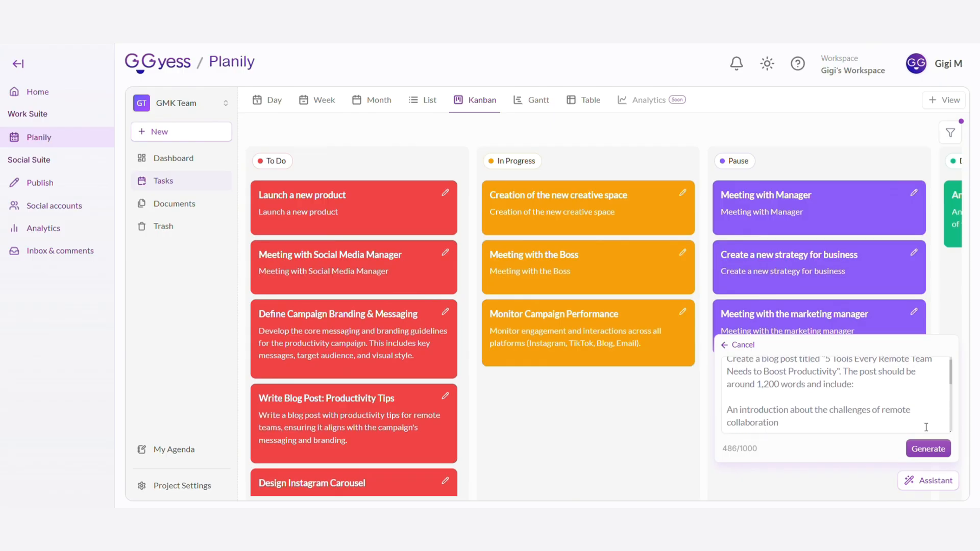
pyautogui.scroll(-1, 926, 428)
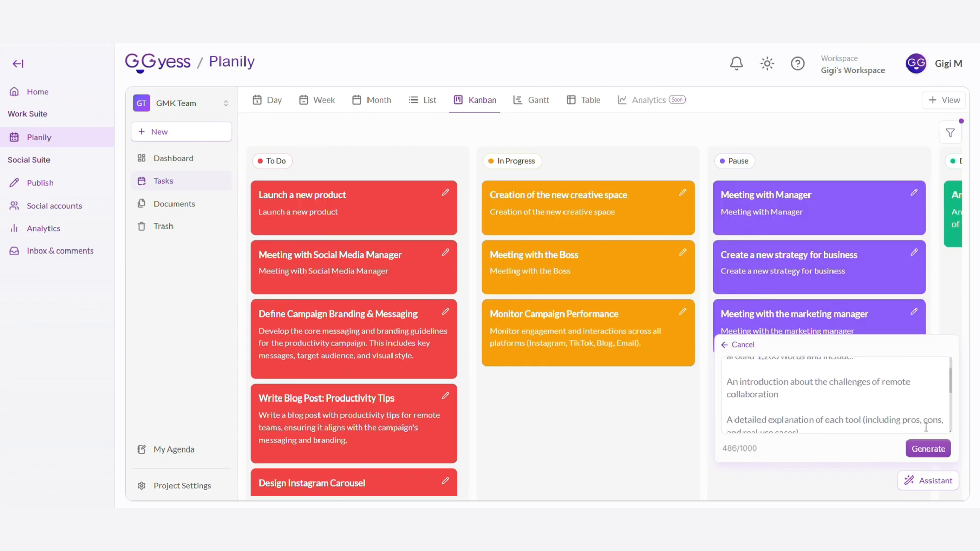
pyautogui.scroll(-2, 926, 427)
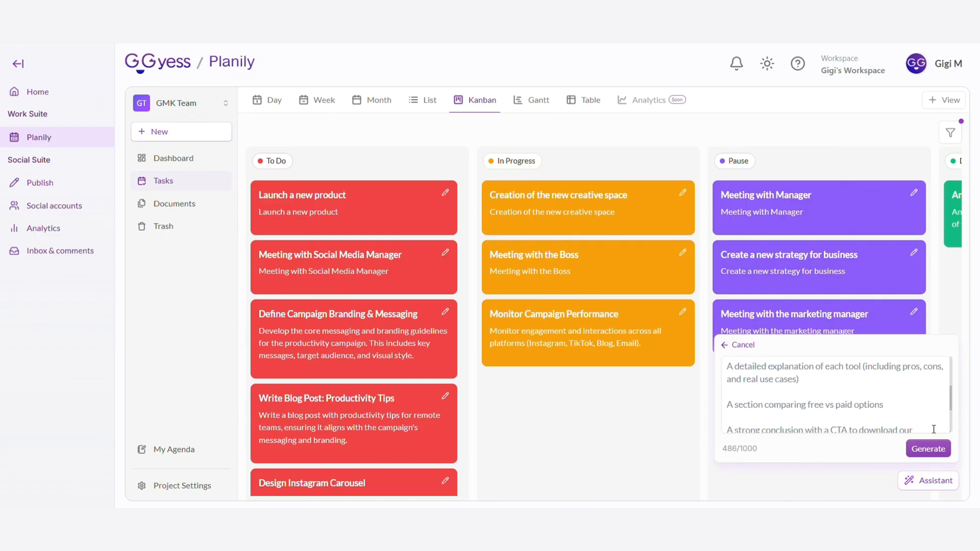
pyautogui.scroll(-3, 933, 429)
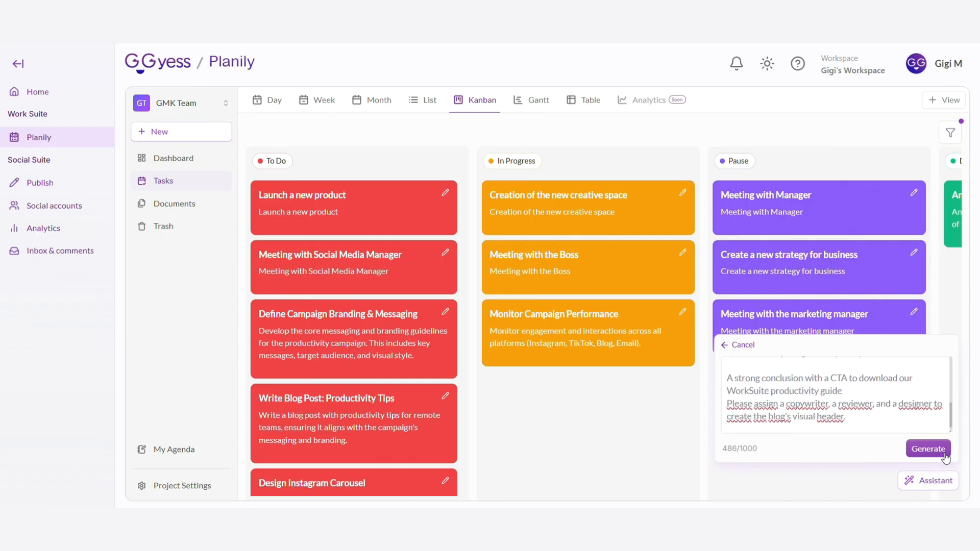
pyautogui.click(928, 449)
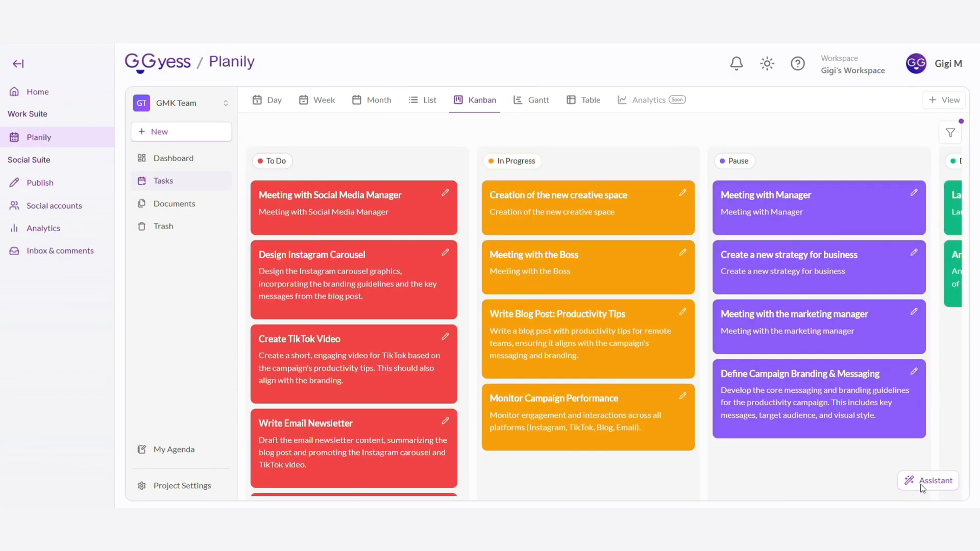
# Ask the AI assistant which tasks assigned to the project owner are due in the next 3 days and read its answer
pyautogui.click(923, 488)
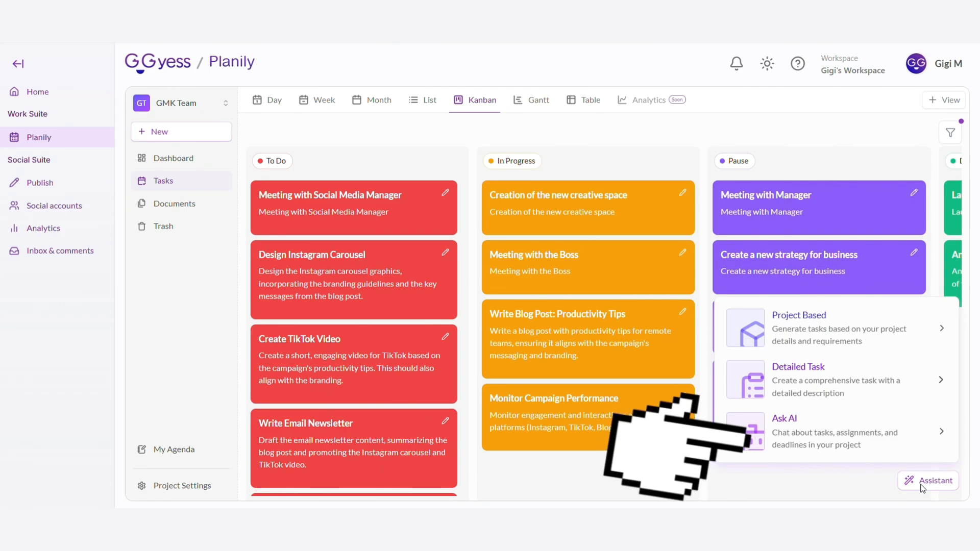
pyautogui.click(868, 439)
pyautogui.click(818, 452)
pyautogui.hotkey('ctrl', 'v')
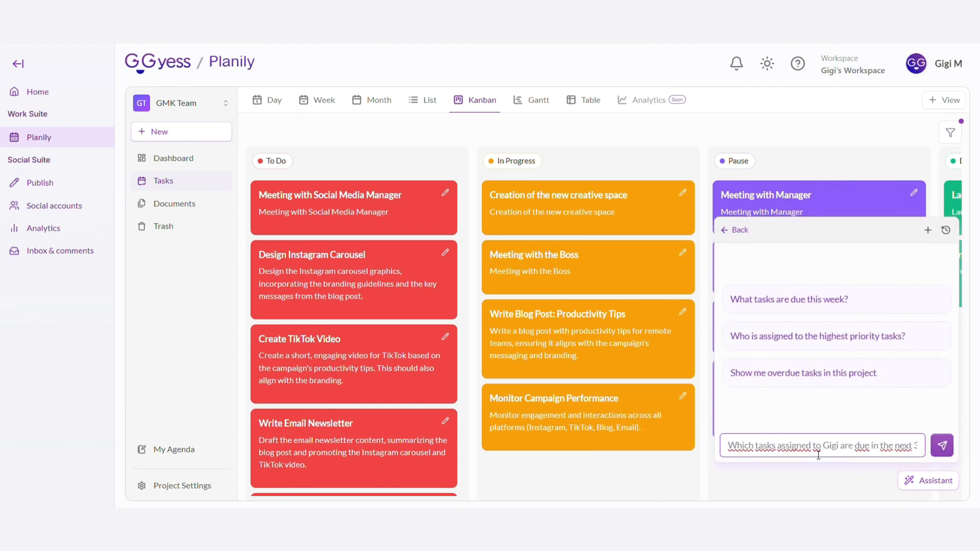
pyautogui.click(941, 448)
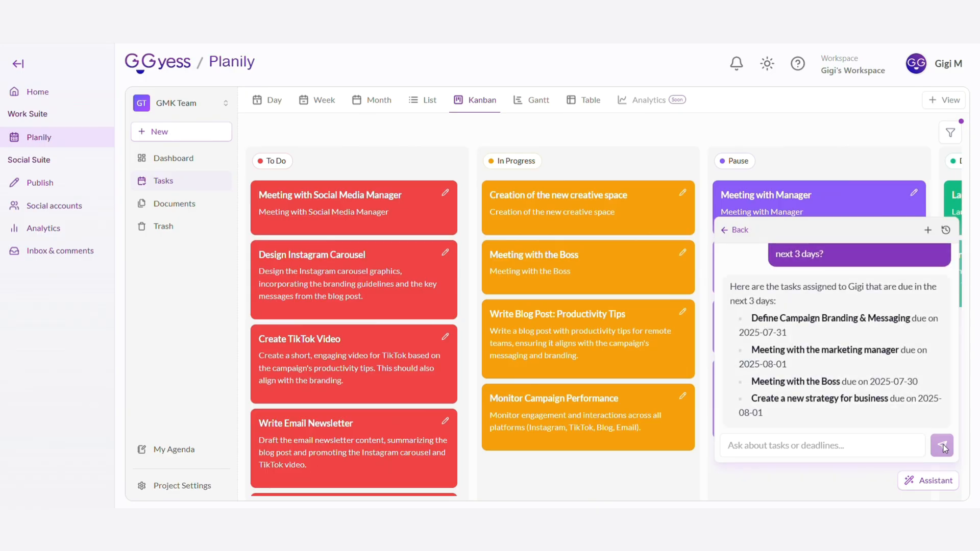
pyautogui.scroll(1, 917, 344)
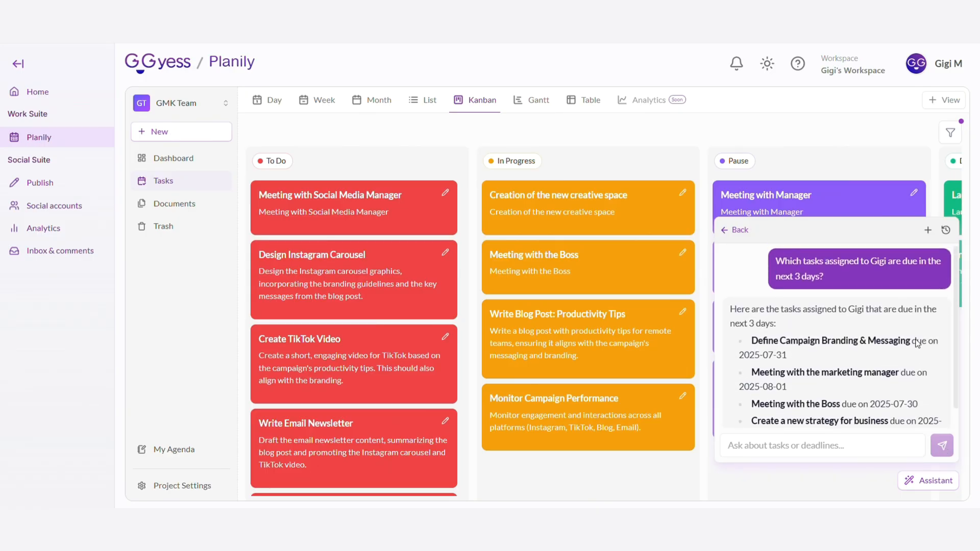
pyautogui.scroll(1, 917, 344)
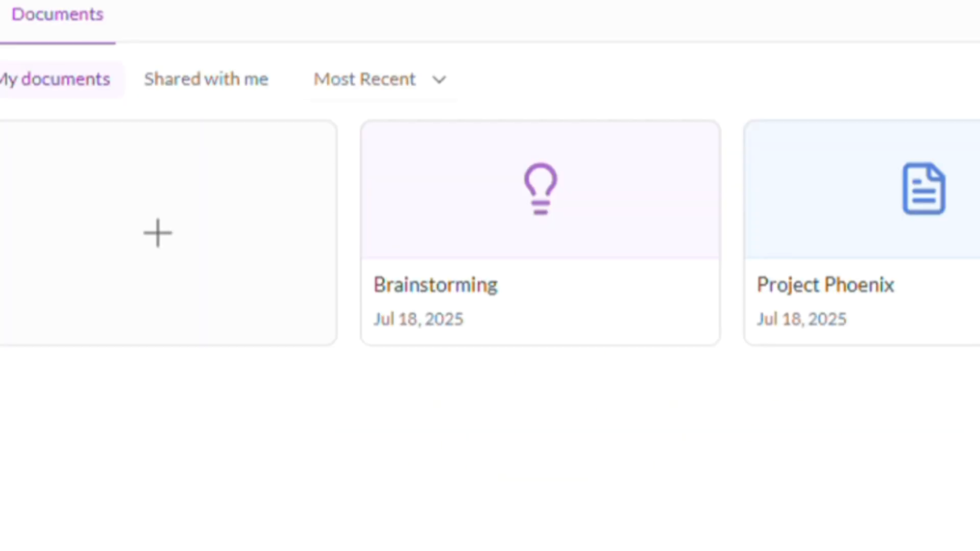
# Start a new text document in the project's documents area
pyautogui.click(399, 85)
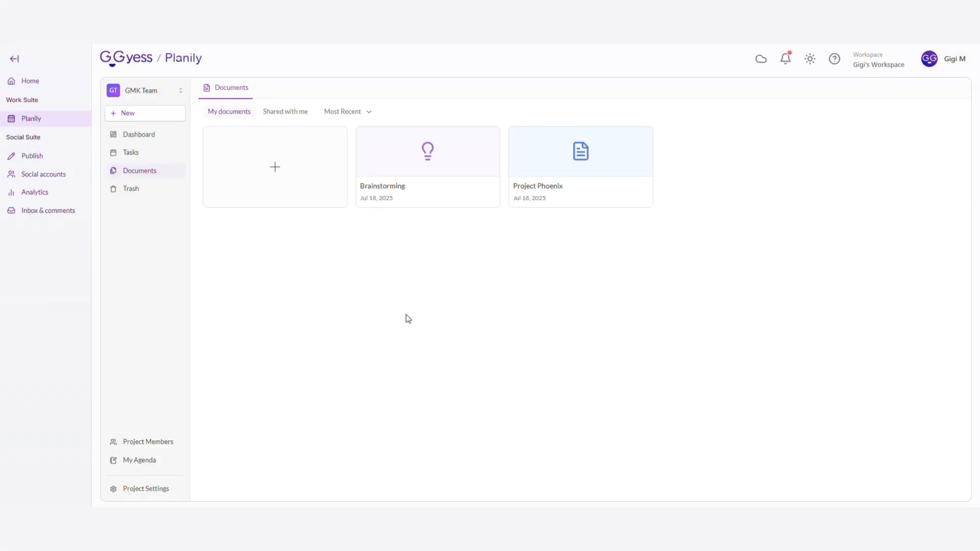
pyautogui.click(284, 186)
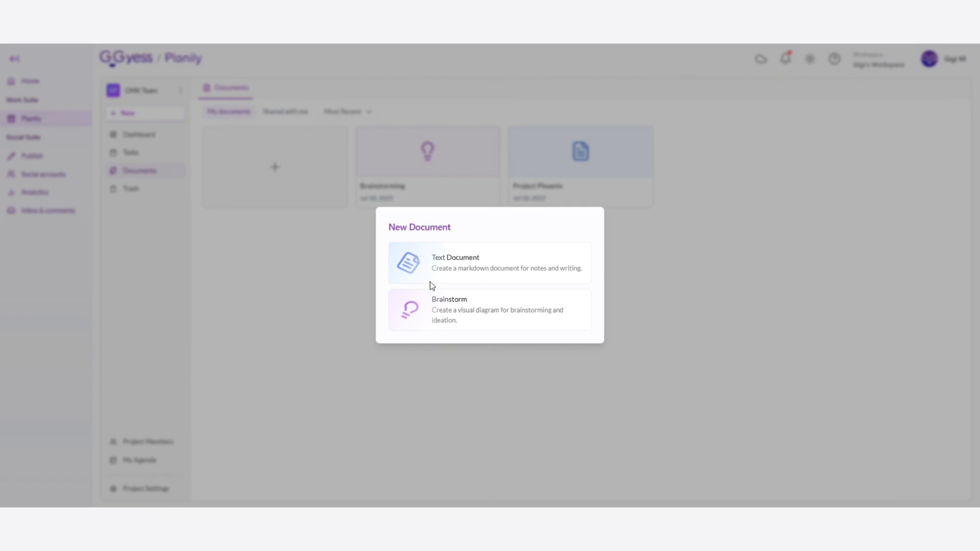
pyautogui.click(438, 269)
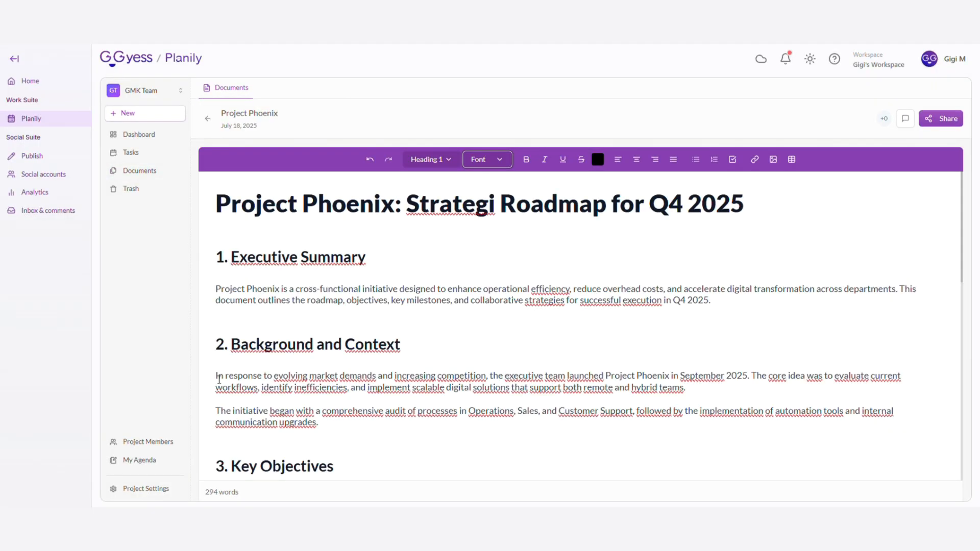
pyautogui.click(432, 162)
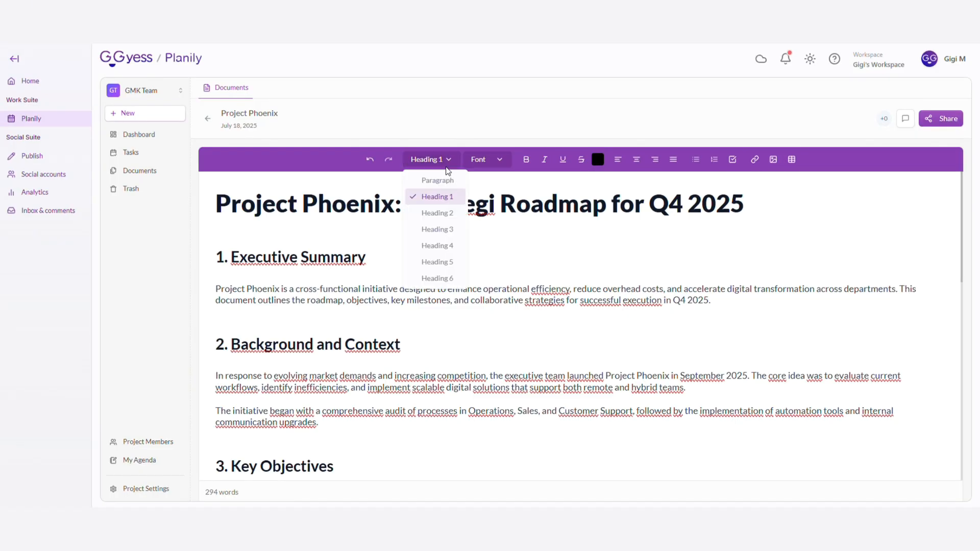
pyautogui.click(496, 165)
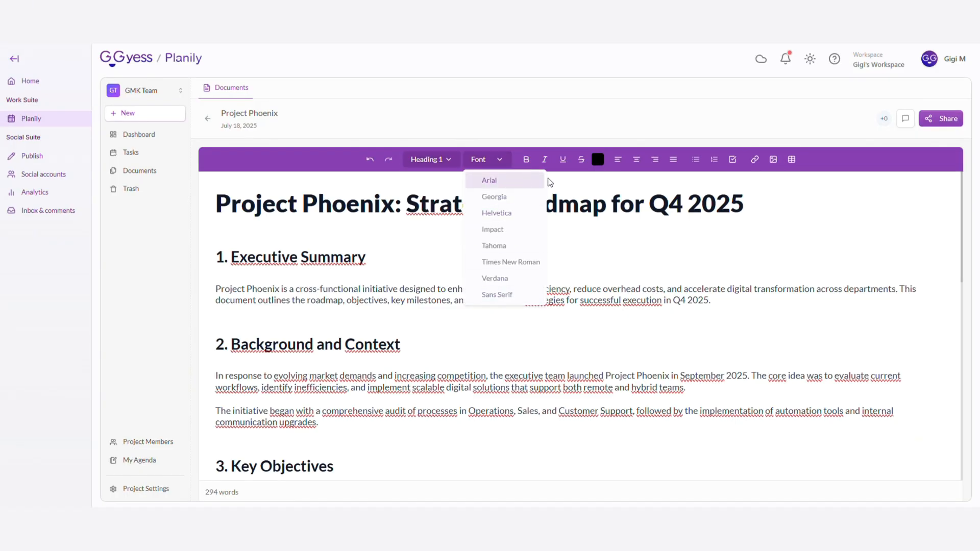
pyautogui.click(547, 174)
# Turn the first paragraph under "2. Background and Context" into a checklist item and mark it as done
pyautogui.moveTo(216, 376); pyautogui.dragTo(691, 393)
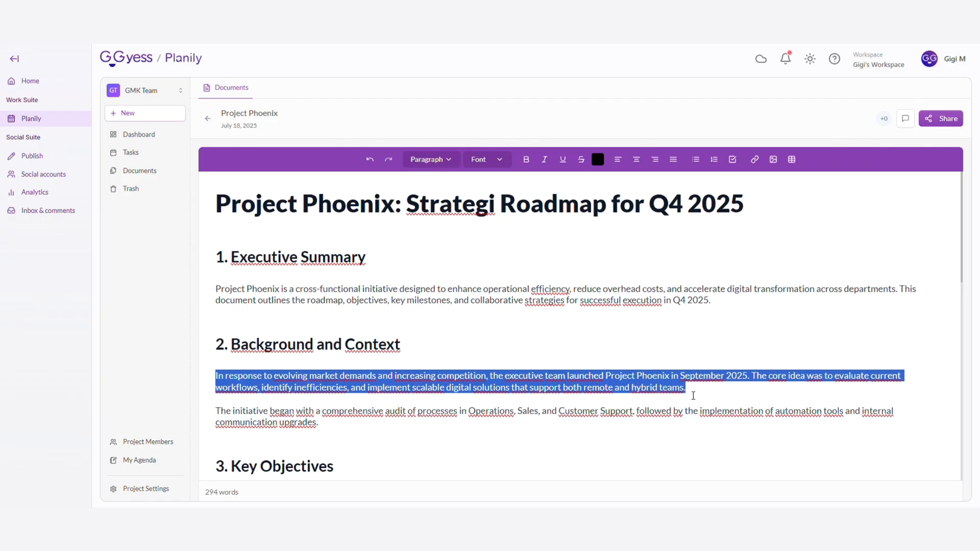
pyautogui.click(733, 160)
pyautogui.click(223, 384)
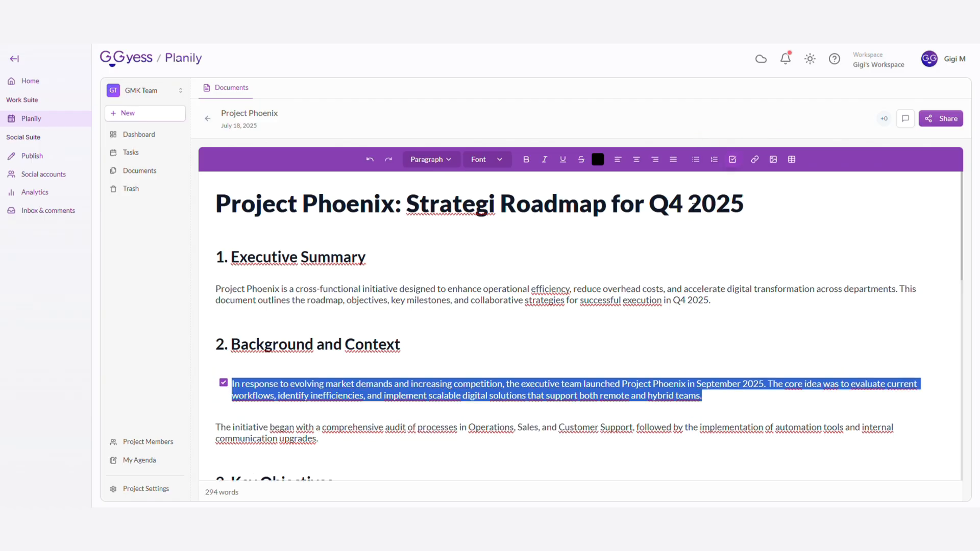
pyautogui.scroll(-12, 756, 251)
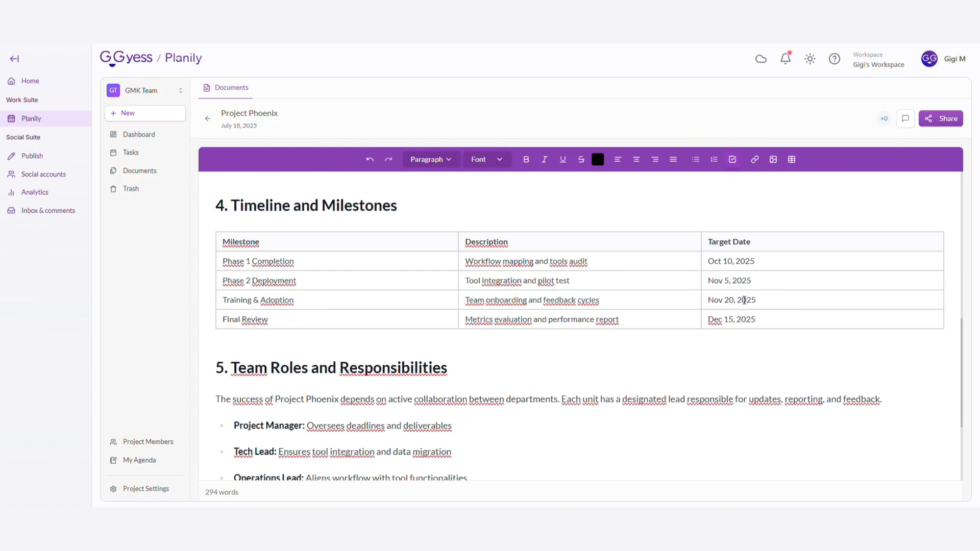
pyautogui.scroll(12, 817, 240)
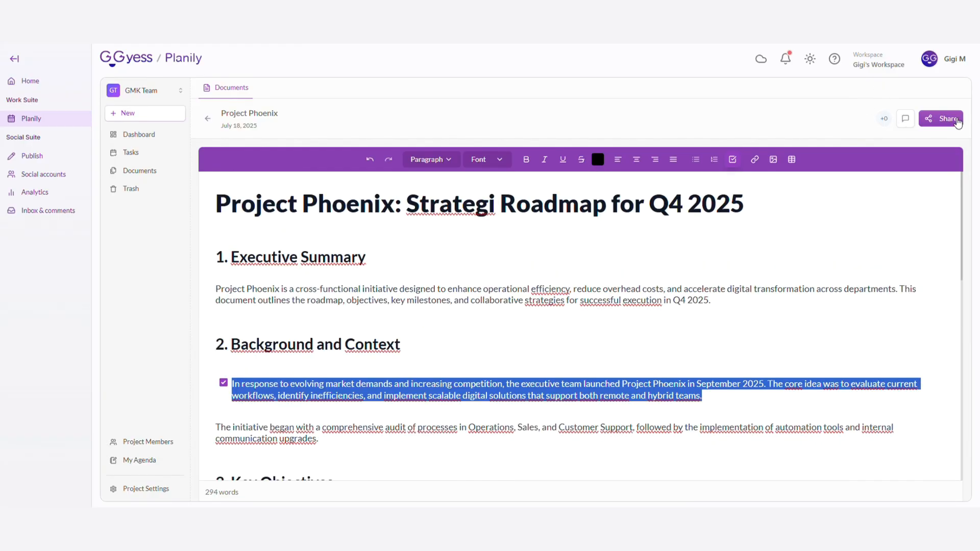
# Post the comment "Excellent job!" in the Project Phoenix document's discussion
pyautogui.click(913, 120)
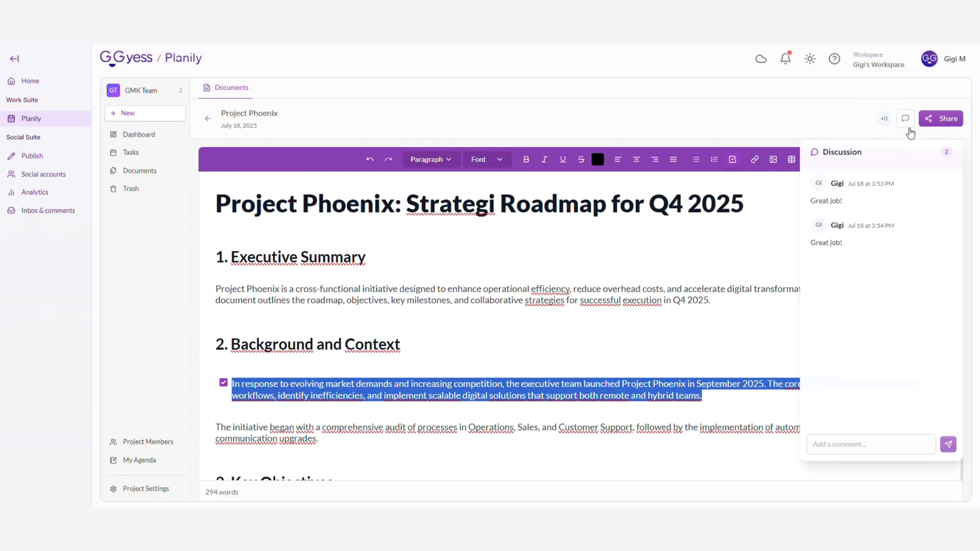
pyautogui.click(838, 448)
pyautogui.write('Excellent job!')
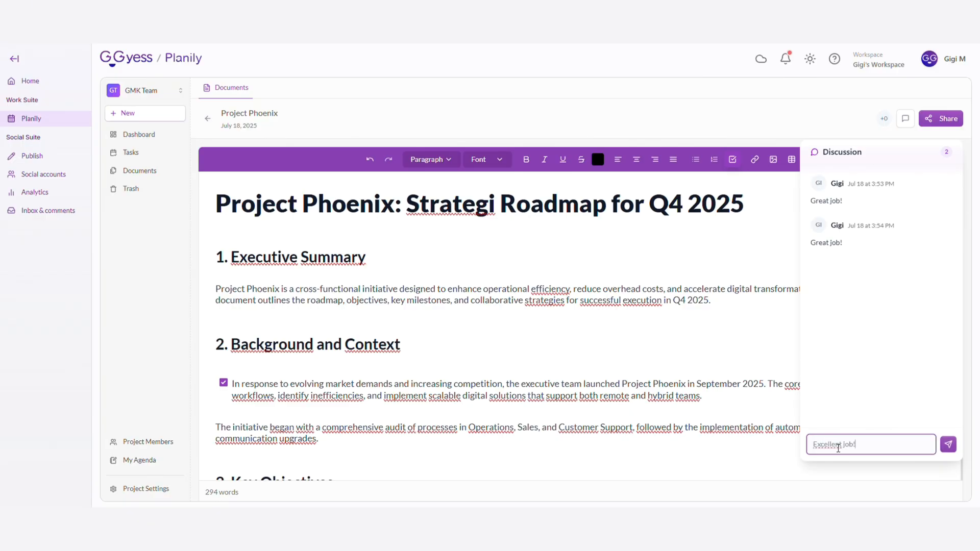
pyautogui.click(950, 439)
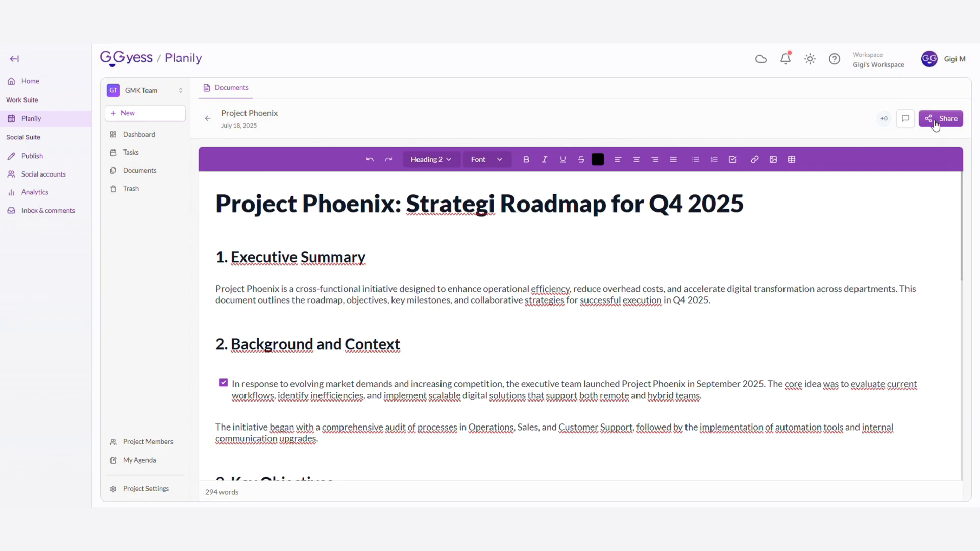
# Share the Project Phoenix document with the first suggested team member as Viewer and save the access changes
pyautogui.click(931, 121)
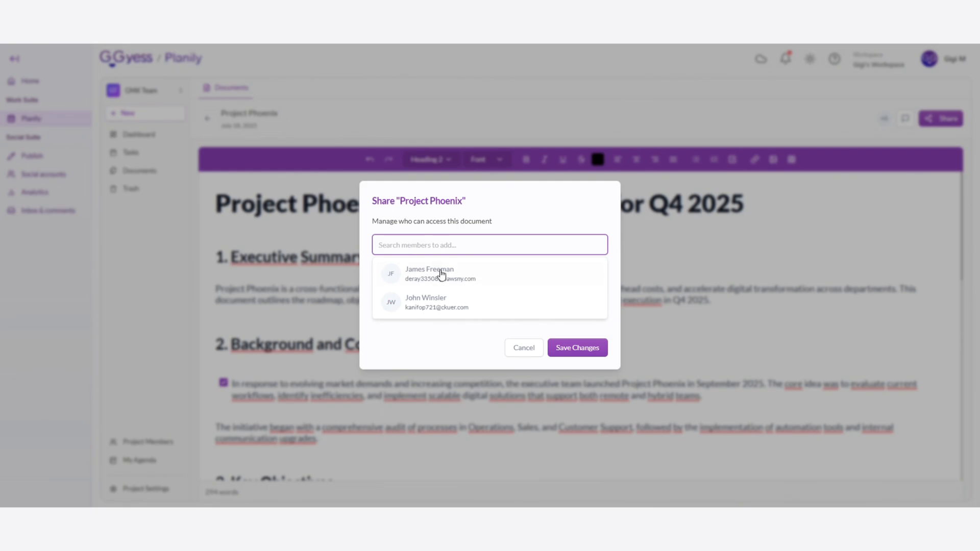
pyautogui.click(441, 274)
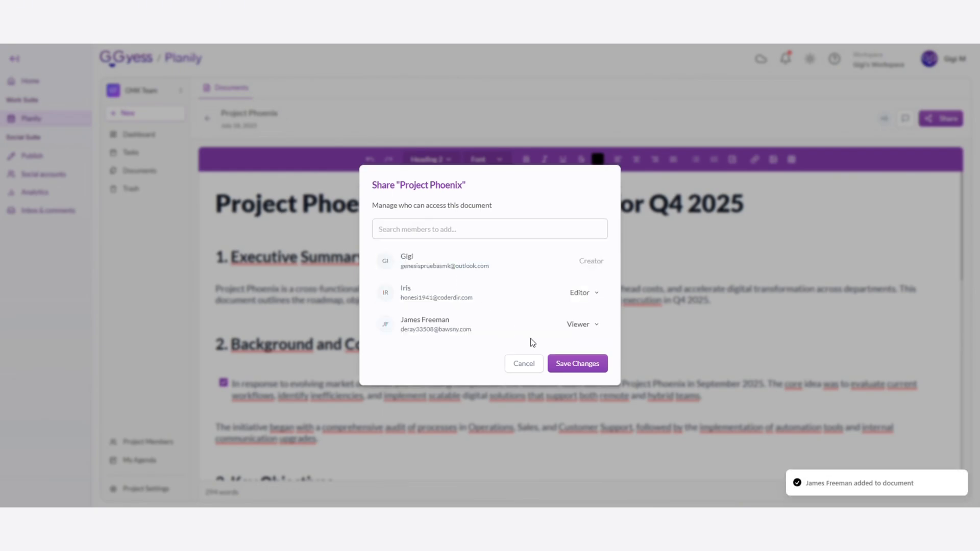
pyautogui.click(579, 365)
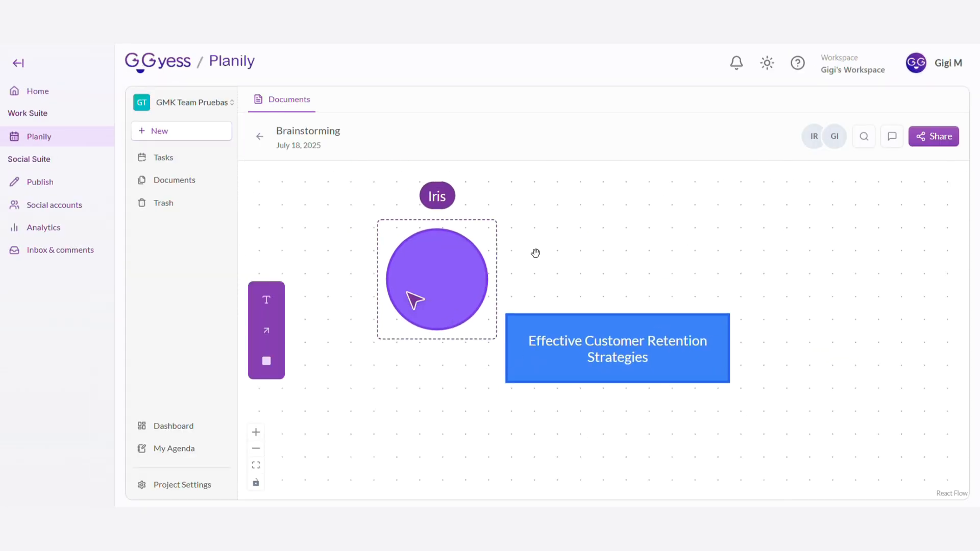
# Add a shape labelled "Let data do the work" above and right of the central box on the Brainstorming canvas and make it a green circle
pyautogui.scroll(-1, 535, 253)
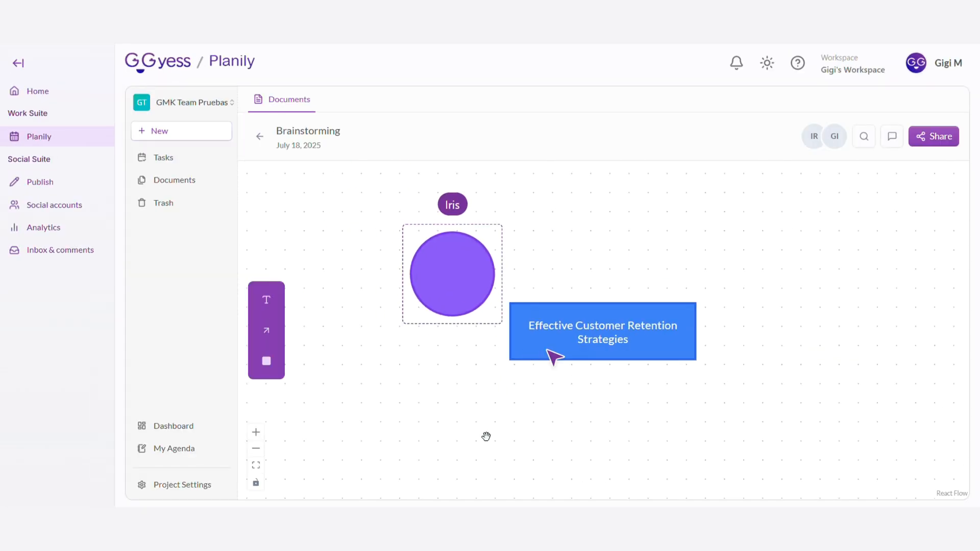
pyautogui.click(268, 366)
pyautogui.moveTo(632, 341); pyautogui.dragTo(769, 251)
pyautogui.click(346, 477)
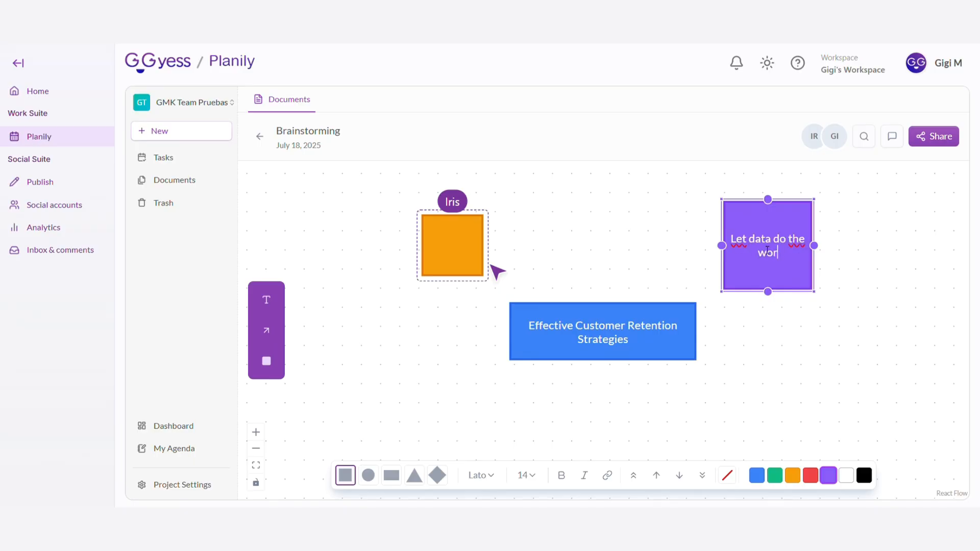
pyautogui.write('k')
pyautogui.click(368, 478)
# Add another circle below the green one and label it "Provide exceptional service"
pyautogui.click(266, 368)
pyautogui.moveTo(617, 338); pyautogui.dragTo(810, 368)
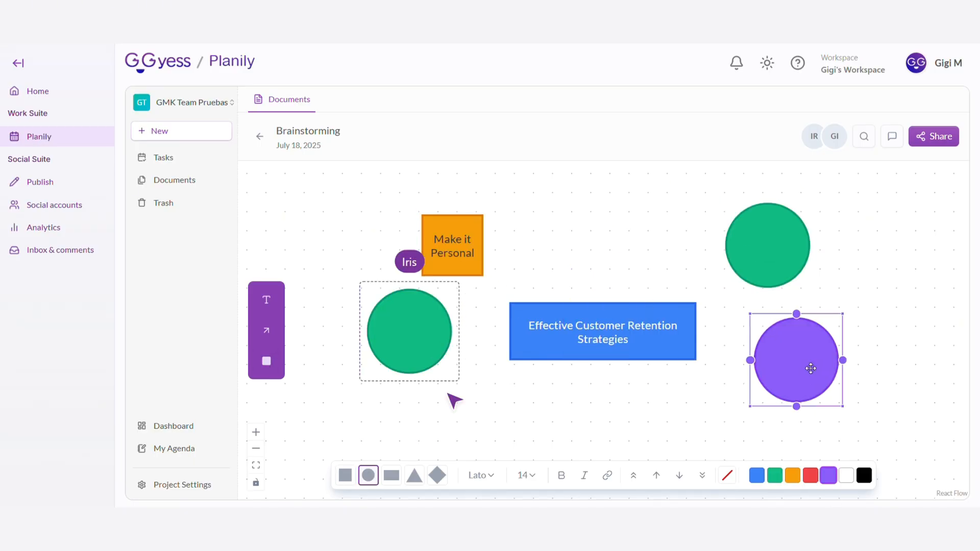
pyautogui.doubleClick(810, 368)
pyautogui.write('Provide exceptional service')
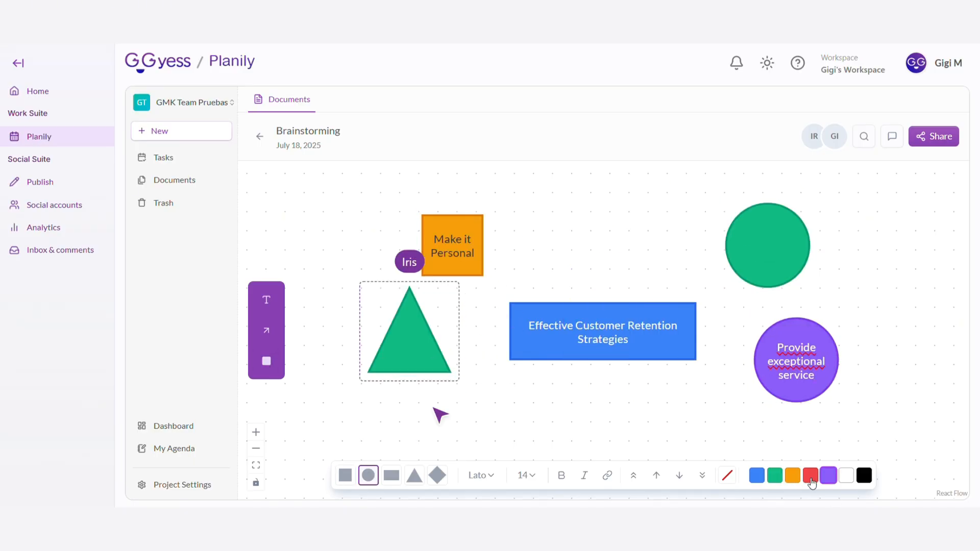
# Change the "Provide exceptional service" circle into a square and fill it red
pyautogui.click(811, 480)
pyautogui.click(393, 478)
pyautogui.click(810, 475)
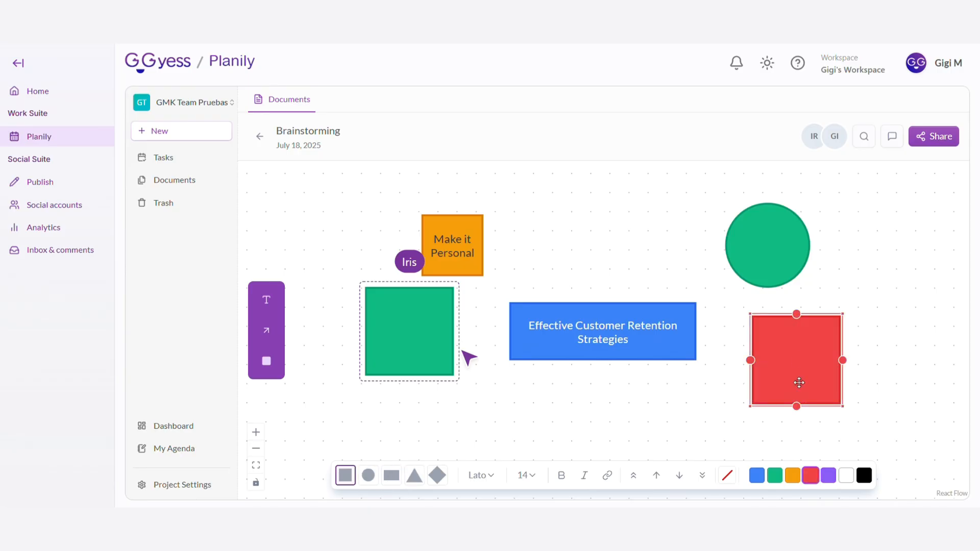
pyautogui.write('ceptional servi')
pyautogui.click(914, 405)
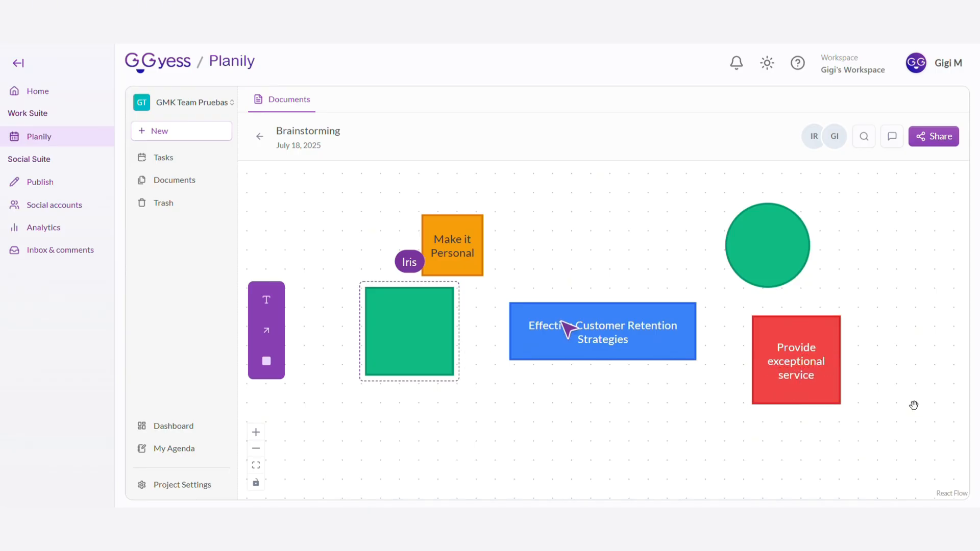
# Connect the "Effective Customer Retention Strategies" box to the green circle with a green arrow, shifting both shapes slightly up and right
pyautogui.moveTo(684, 303); pyautogui.dragTo(696, 241)
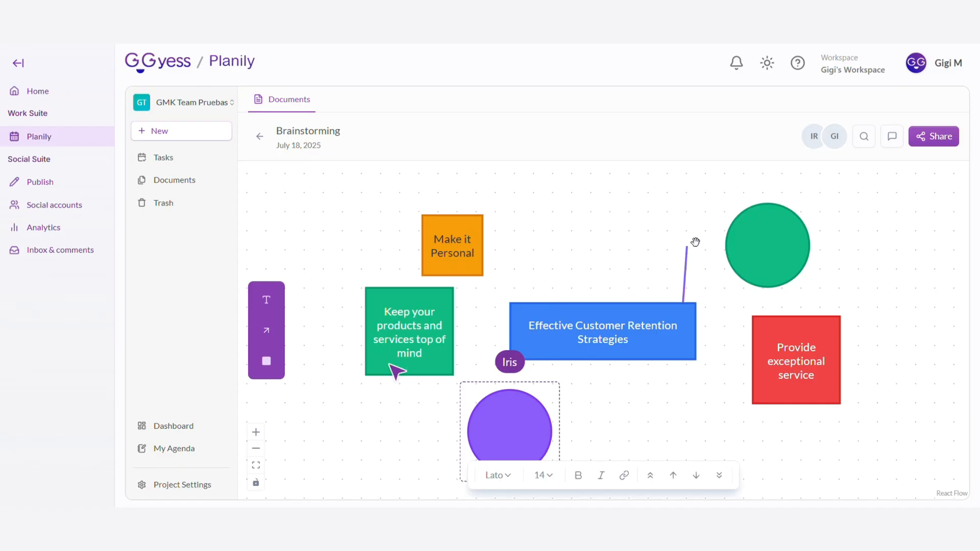
pyautogui.moveTo(669, 332); pyautogui.dragTo(669, 272)
pyautogui.moveTo(678, 351); pyautogui.dragTo(768, 276)
pyautogui.moveTo(662, 277); pyautogui.dragTo(676, 322)
pyautogui.moveTo(688, 246); pyautogui.dragTo(653, 310)
pyautogui.moveTo(740, 284)
pyautogui.mouseDown()
pyautogui.moveTo(711, 272)
pyautogui.moveTo(753, 273)
pyautogui.mouseUp()
pyautogui.click(731, 282)
pyautogui.click(780, 476)
pyautogui.click(876, 249)
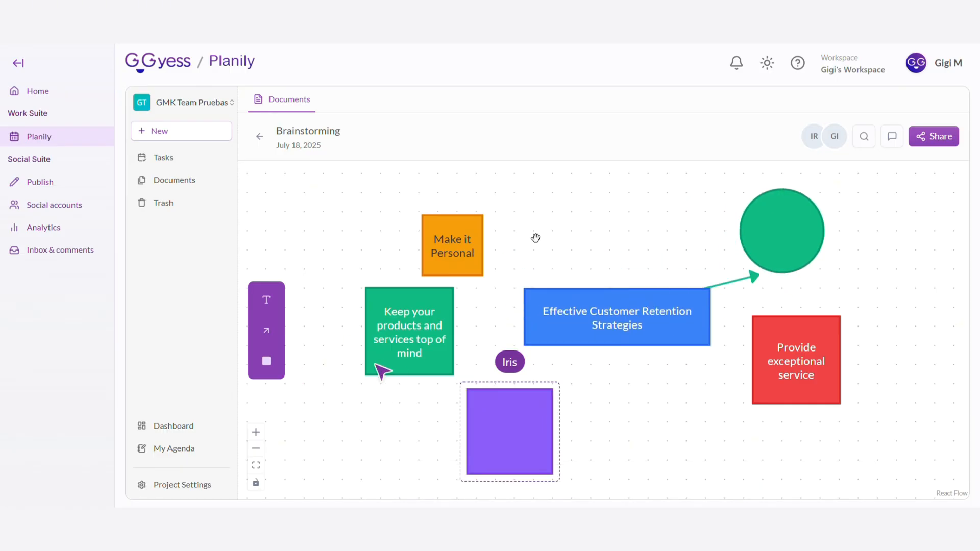
# Draw a red arrow from the "Effective Customer Retention Strategies" box to the "Provide exceptional service" square
pyautogui.click(266, 330)
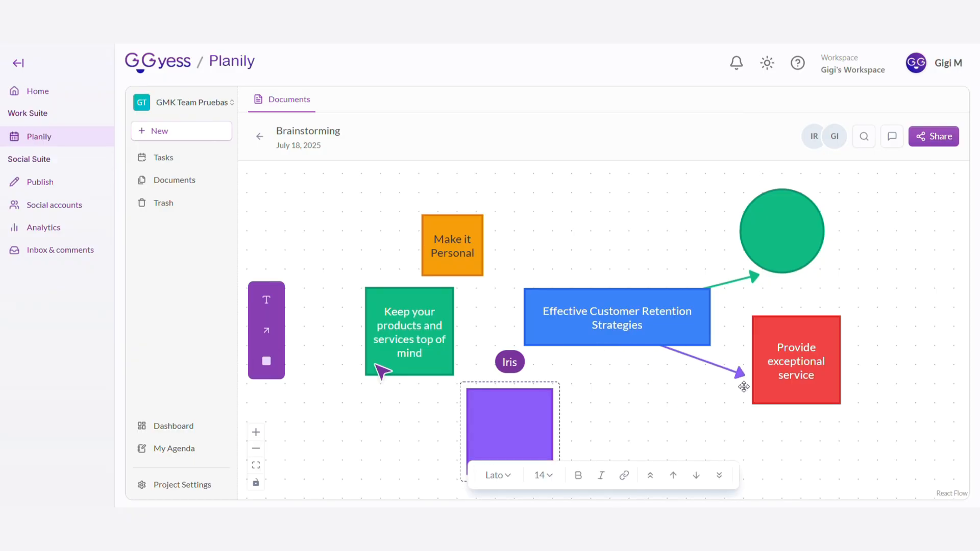
pyautogui.click(722, 371)
pyautogui.click(819, 476)
pyautogui.click(897, 400)
# Label the empty green circle "Let data do the work"
pyautogui.click(779, 233)
pyautogui.write('Let d')
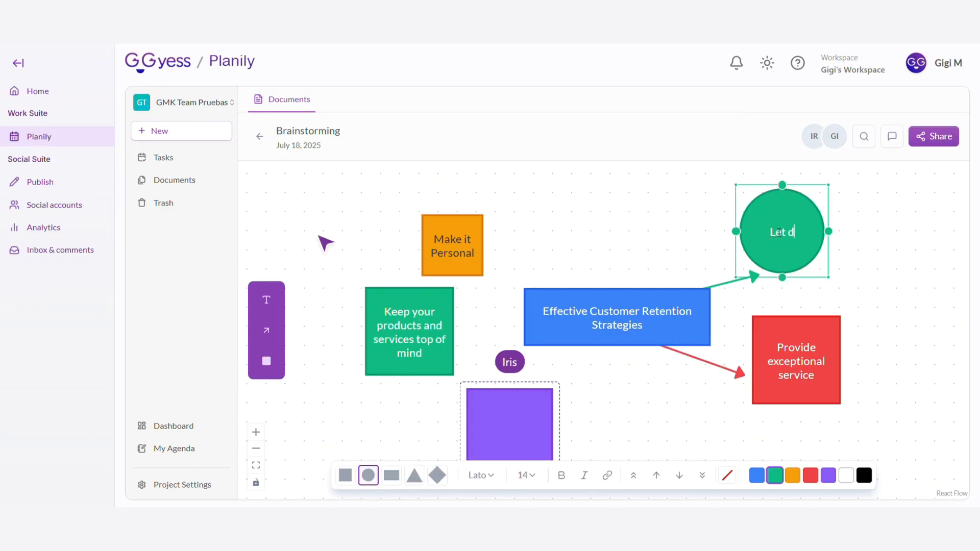
pyautogui.write('ata do thed')
pyautogui.click(929, 322)
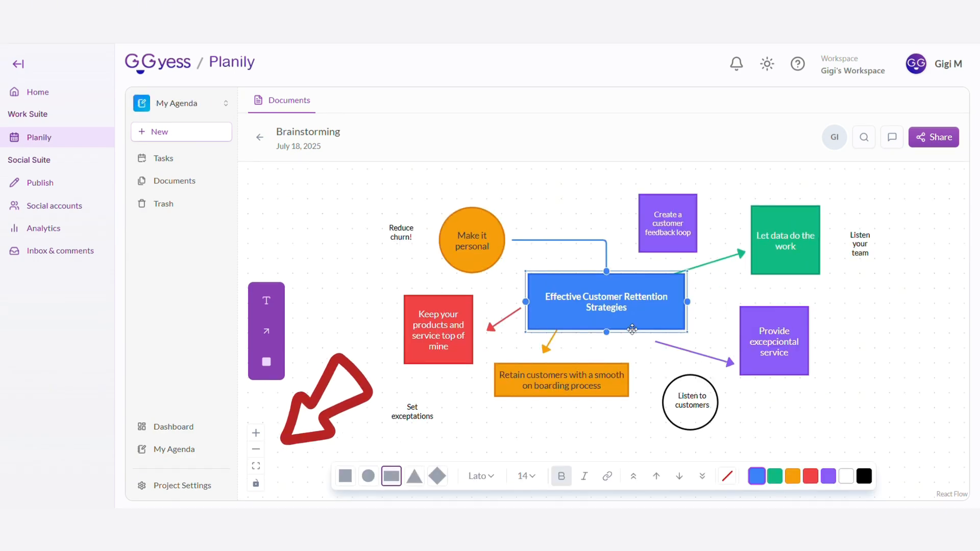
pyautogui.click(256, 434)
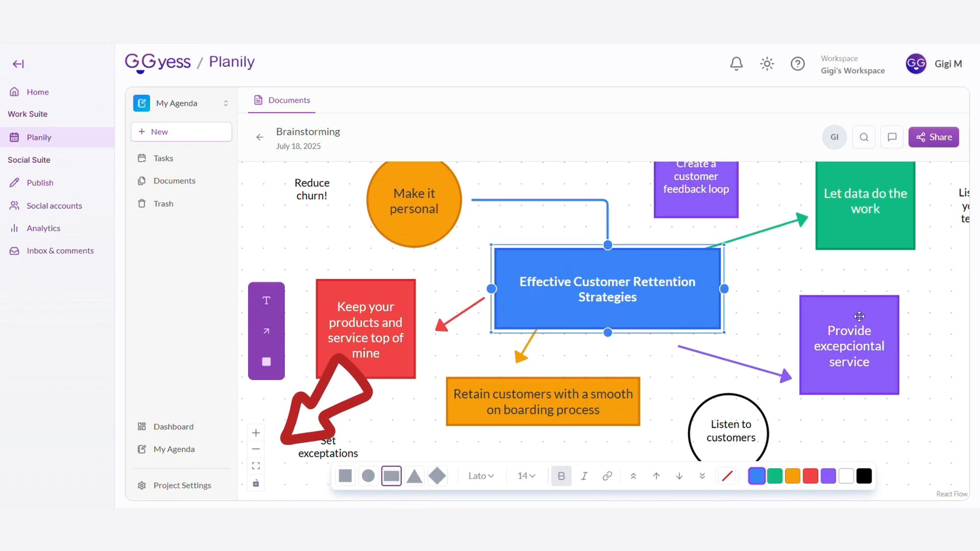
pyautogui.click(860, 317)
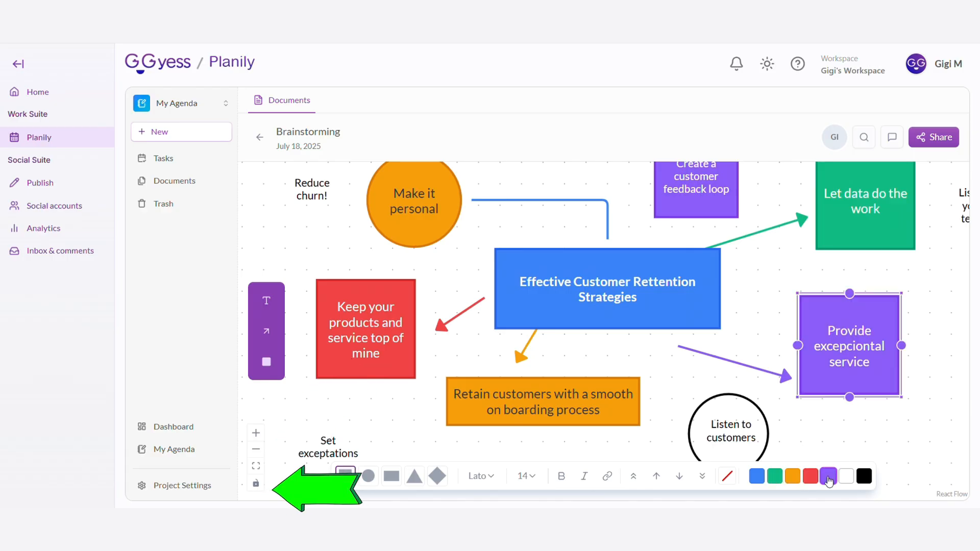
pyautogui.click(257, 449)
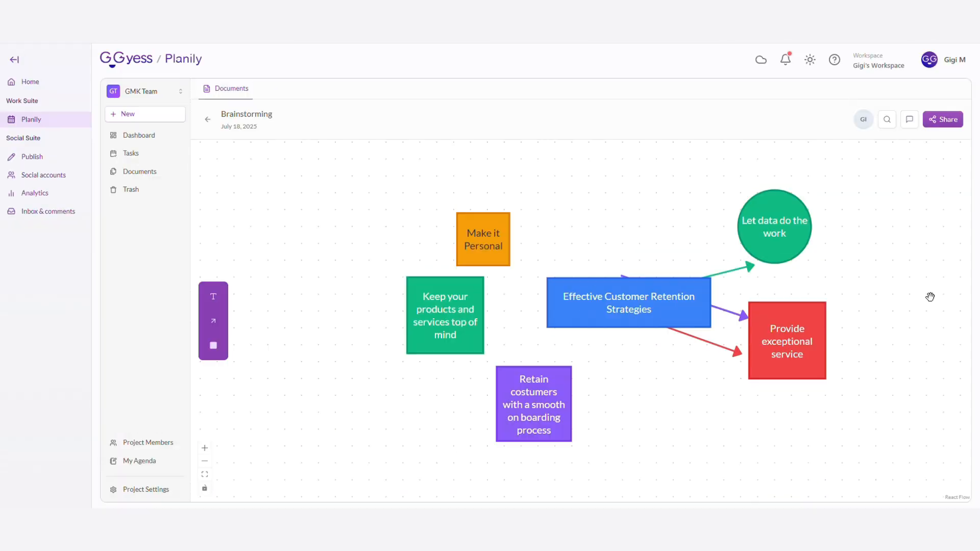
# Post the comment "Great Job!" in the Brainstorming document's discussion
pyautogui.click(911, 127)
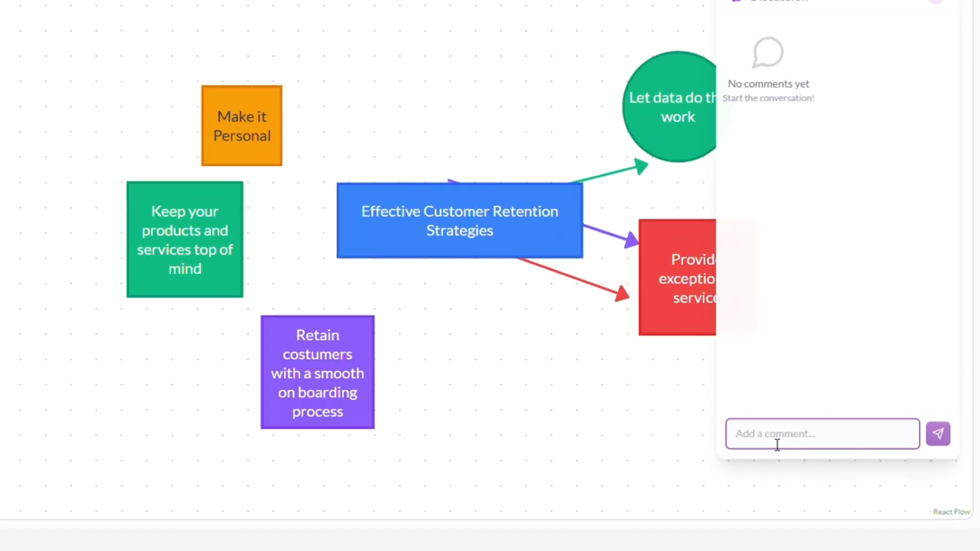
pyautogui.write('Grea')
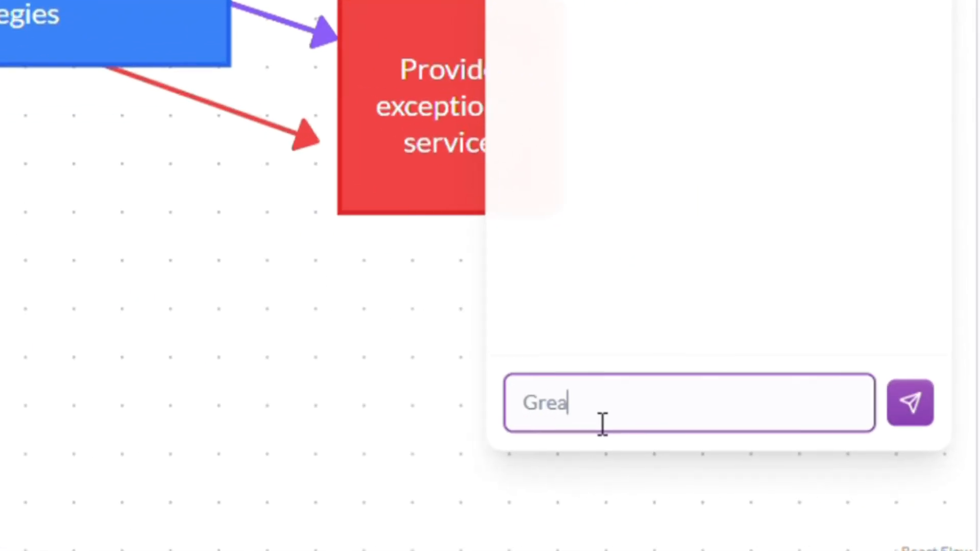
pyautogui.write('t Job!')
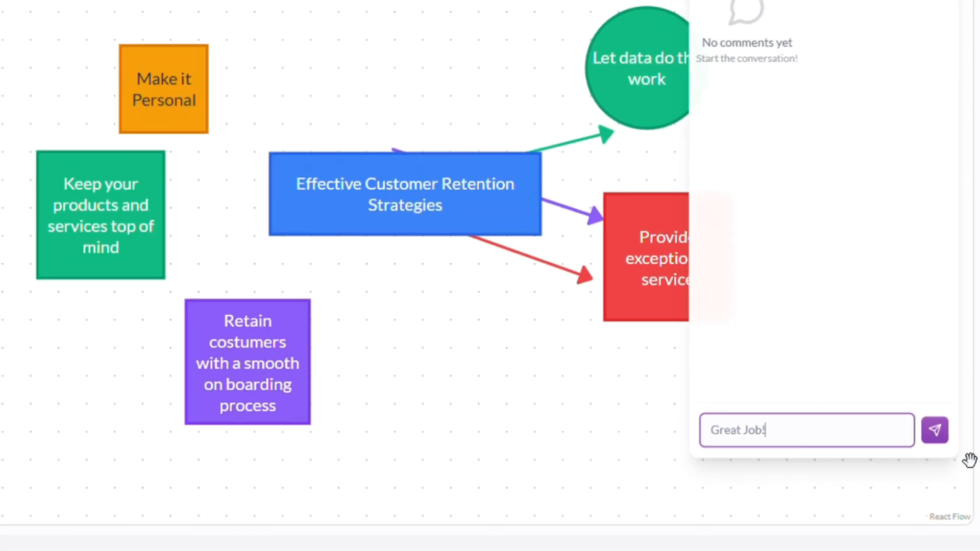
pyautogui.click(910, 403)
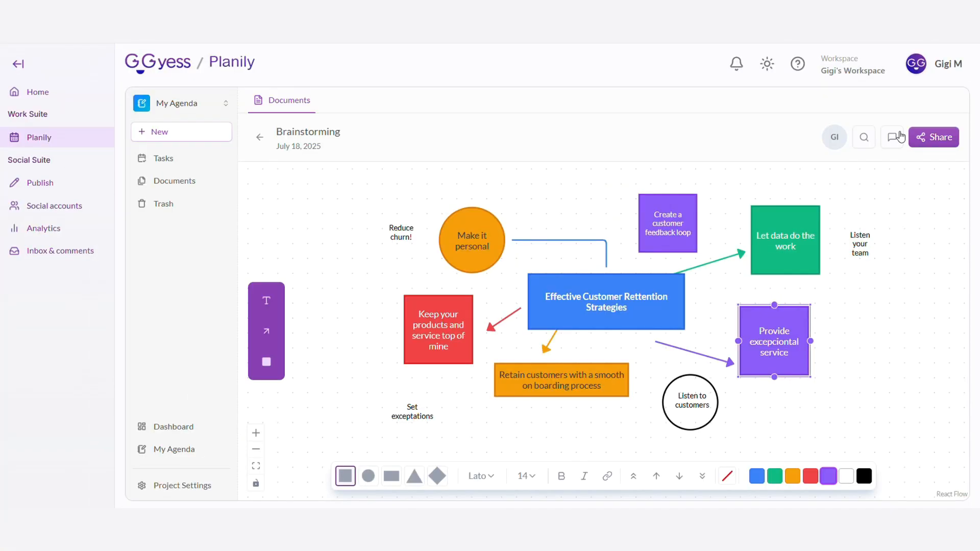
# Share the Brainstorming document with a team member as Viewer and save the access changes
pyautogui.click(943, 119)
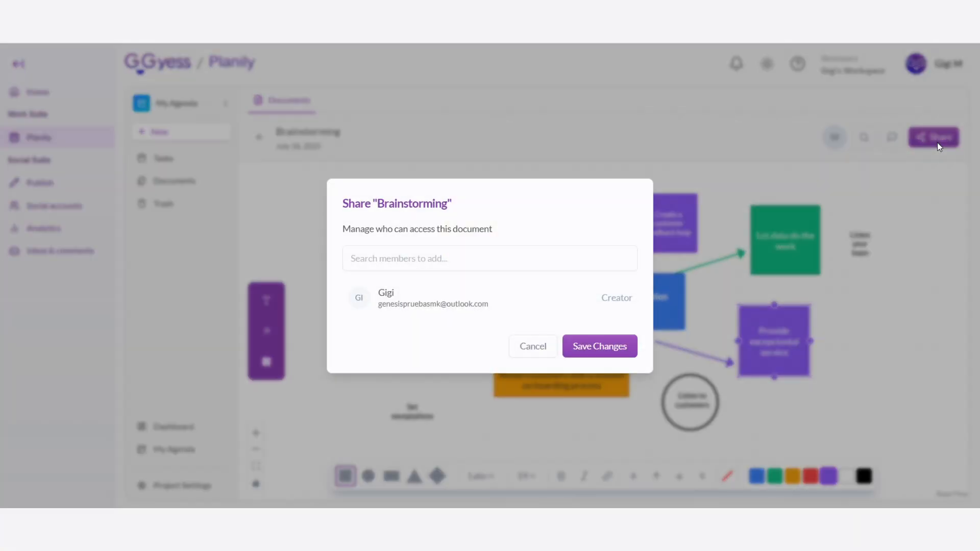
pyautogui.click(449, 258)
pyautogui.click(433, 305)
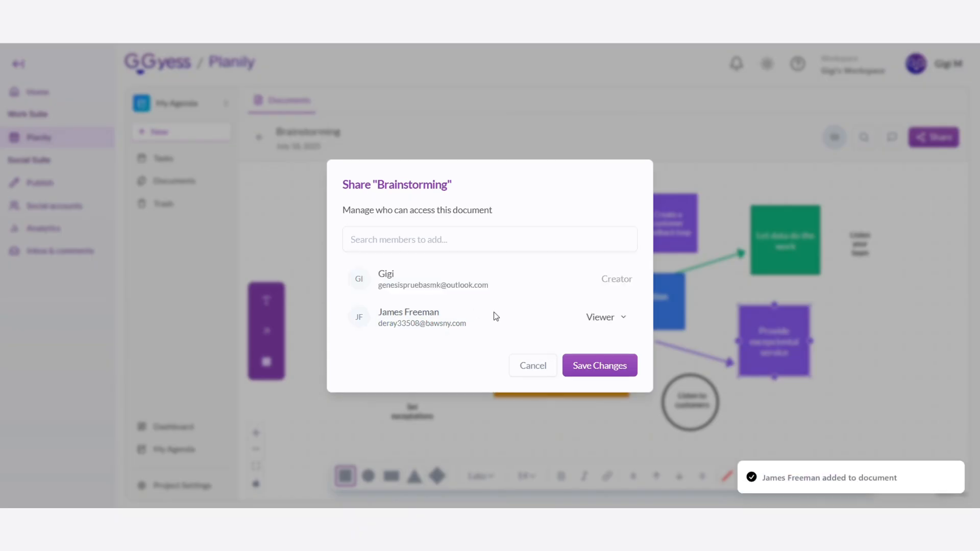
pyautogui.click(610, 366)
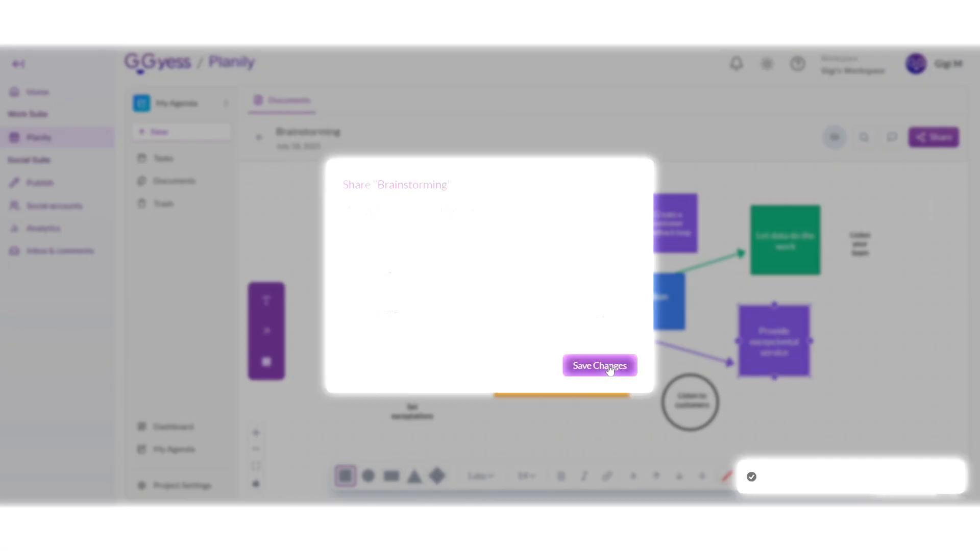